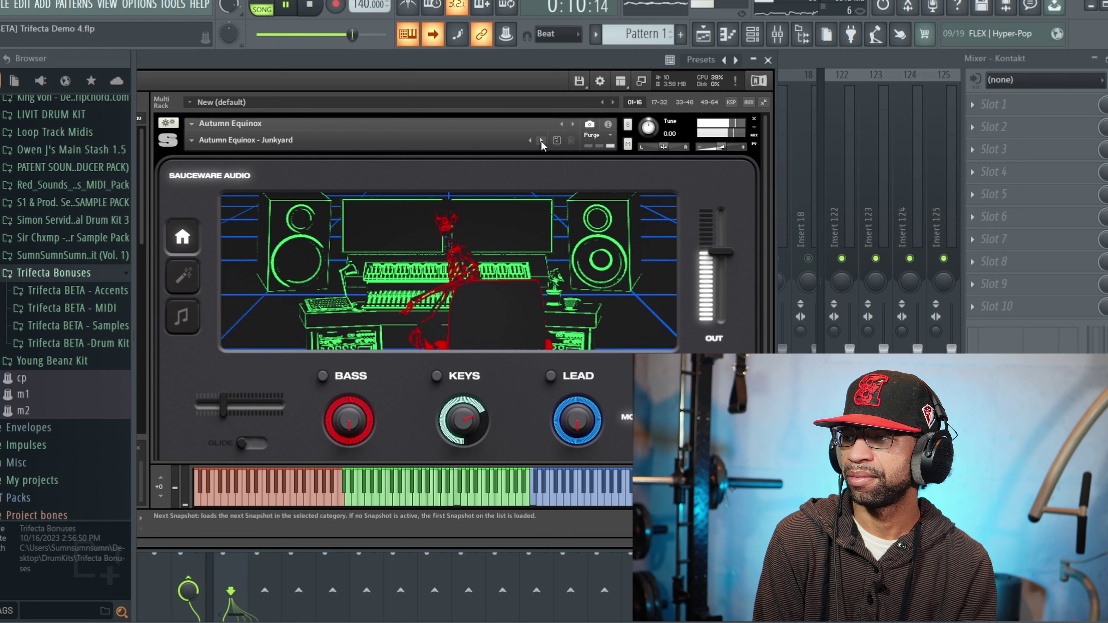
Load the Autumn Equinox - Lightwave snapshot, and play the song with the Bab Benzo and Benzito instrument.
left_click(541, 140)
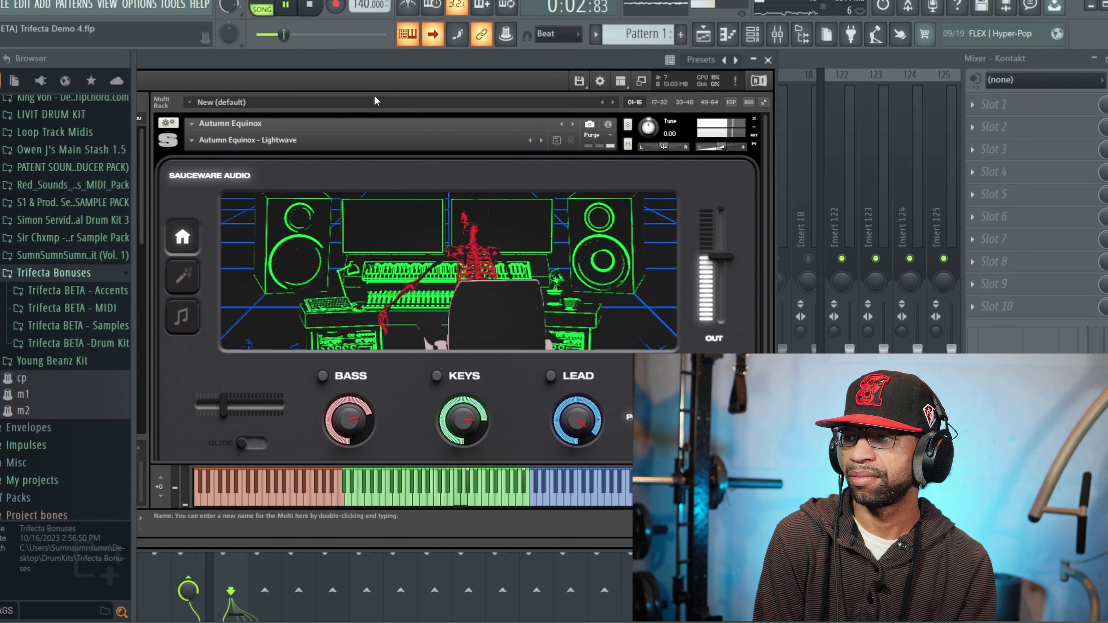
left_click(310, 6)
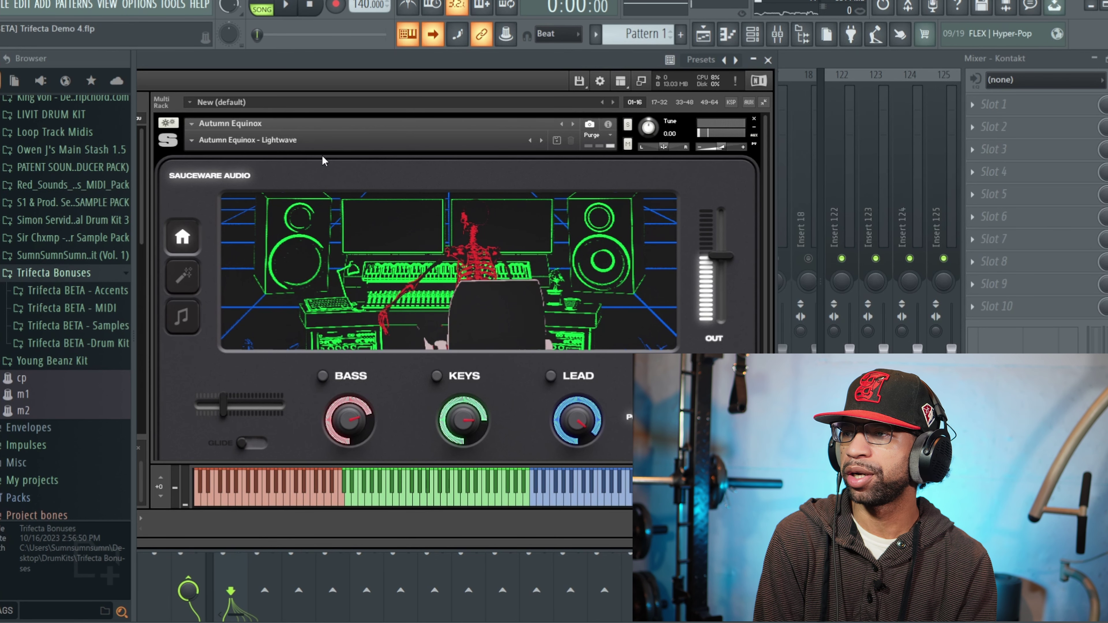
left_click(573, 126)
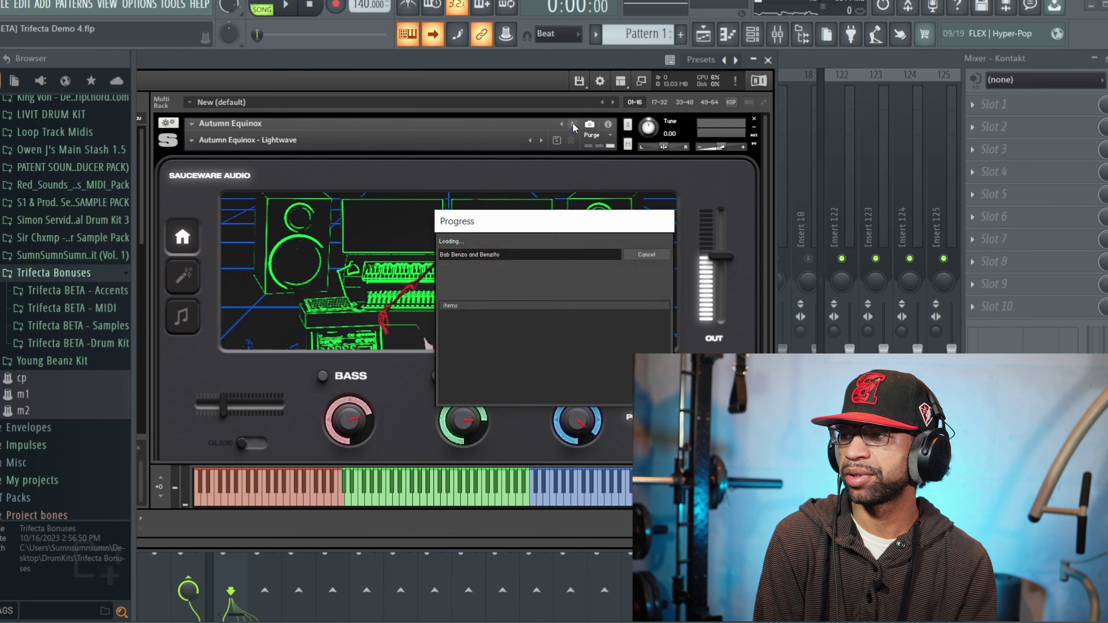
left_click(286, 6)
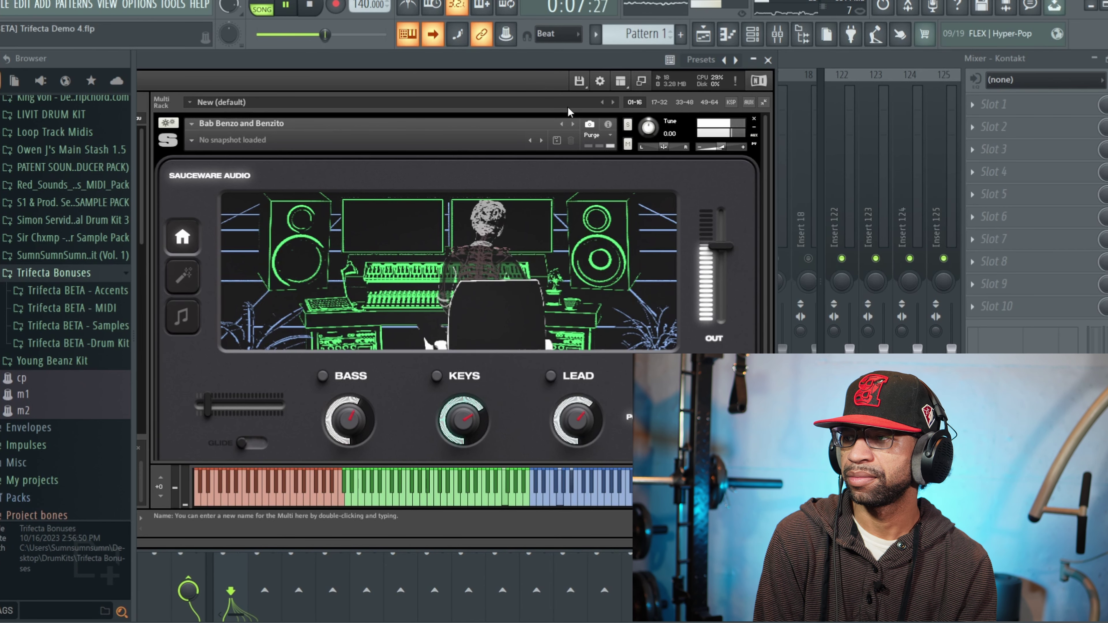
Audition the Bam Bam and Beszman instruments one after the other with the song playing.
left_click(573, 124)
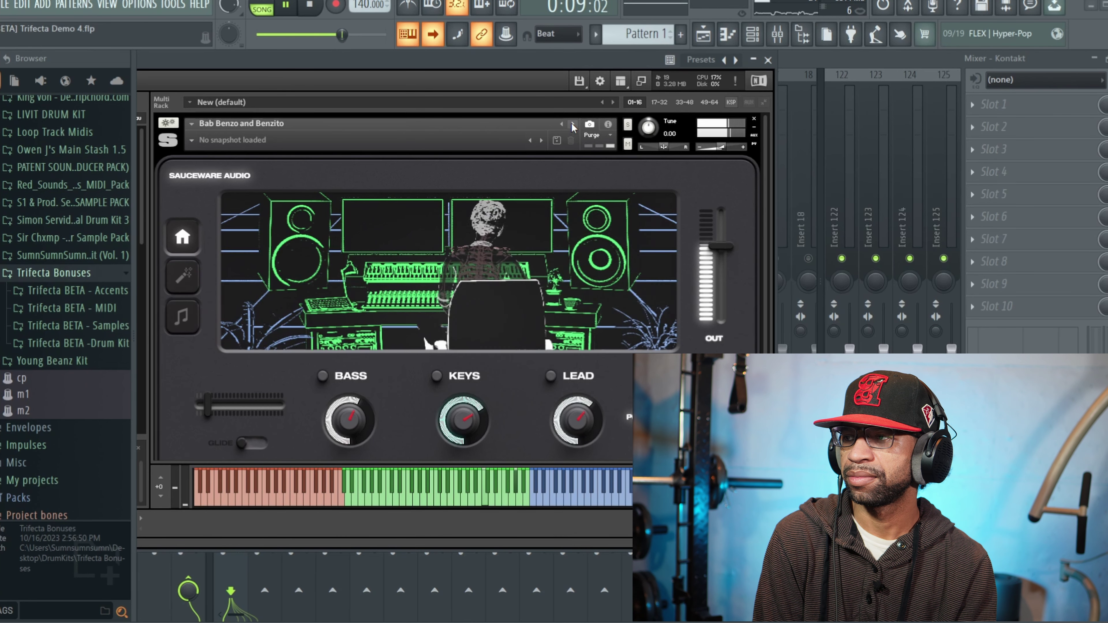
left_click(572, 126)
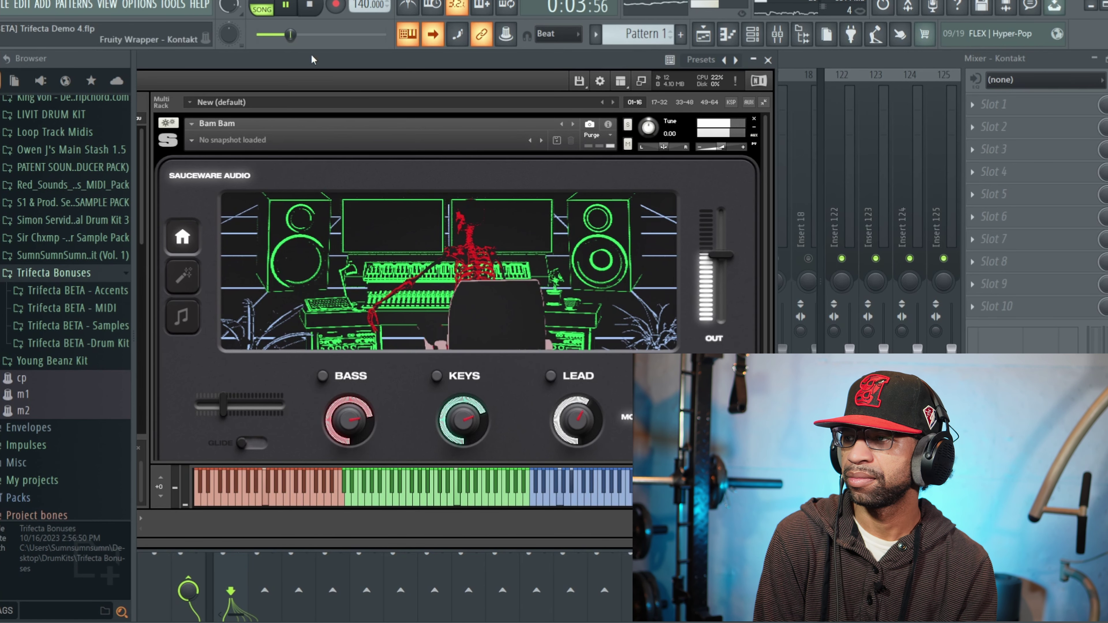
left_click(309, 8)
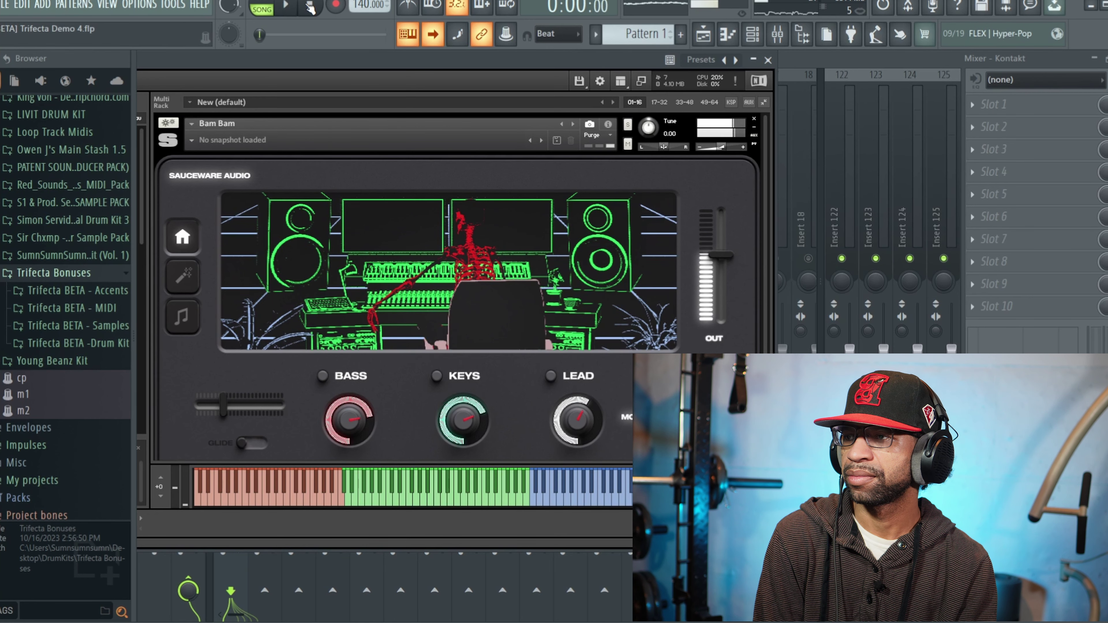
left_click(571, 124)
key("space")
left_click(571, 124)
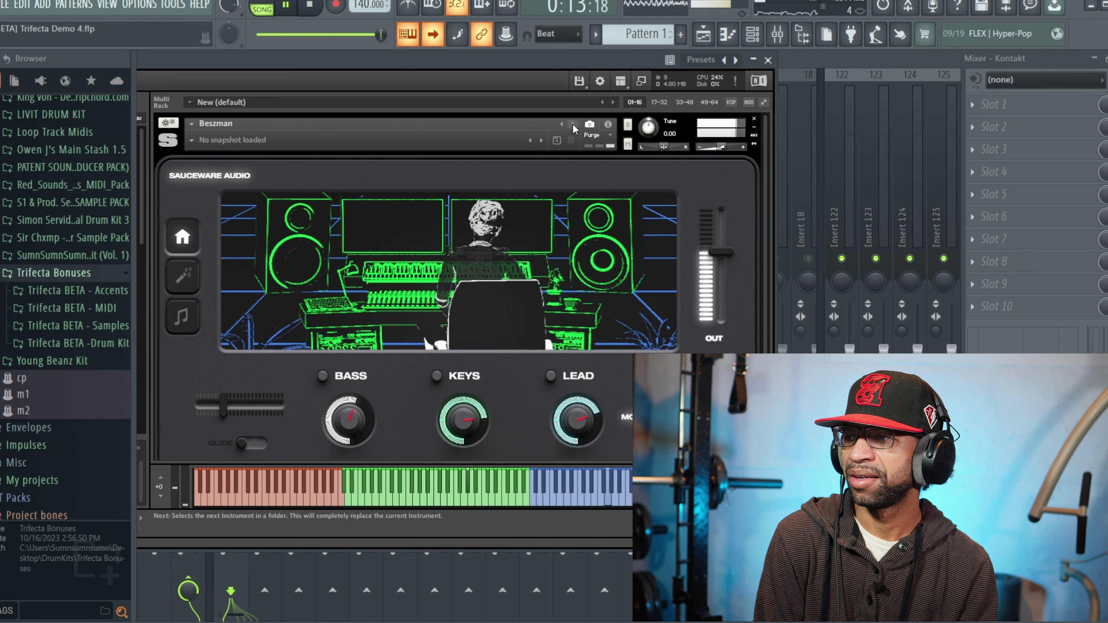
Move on past the Beszman instrument, and audition Pattern 3 with Blvck Wvter.
left_click(573, 125)
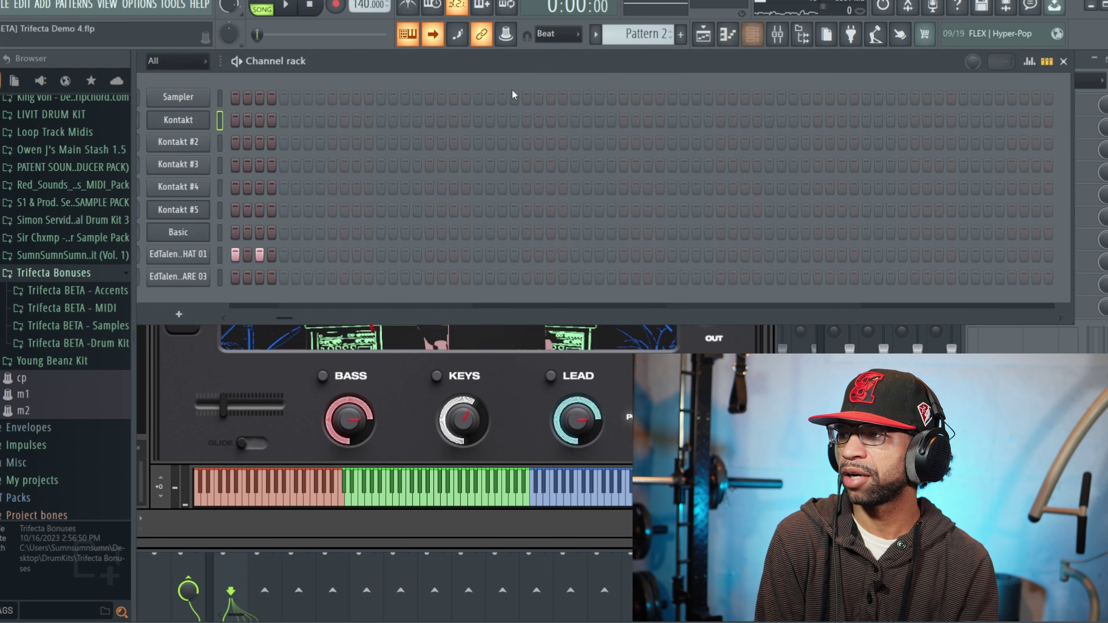
left_click(286, 4)
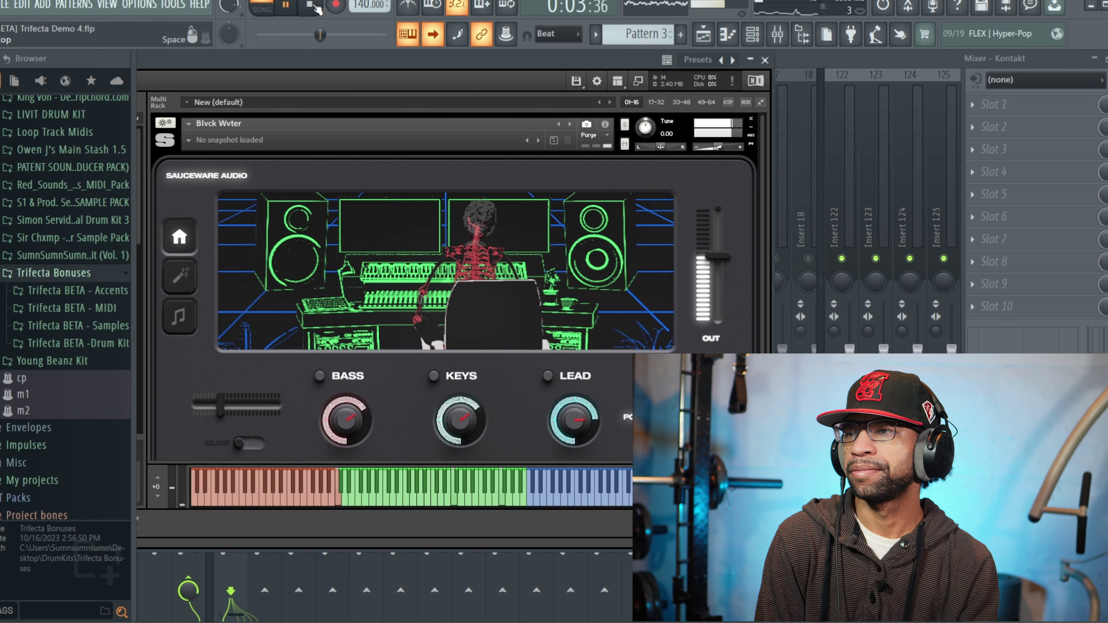
left_click(316, 7)
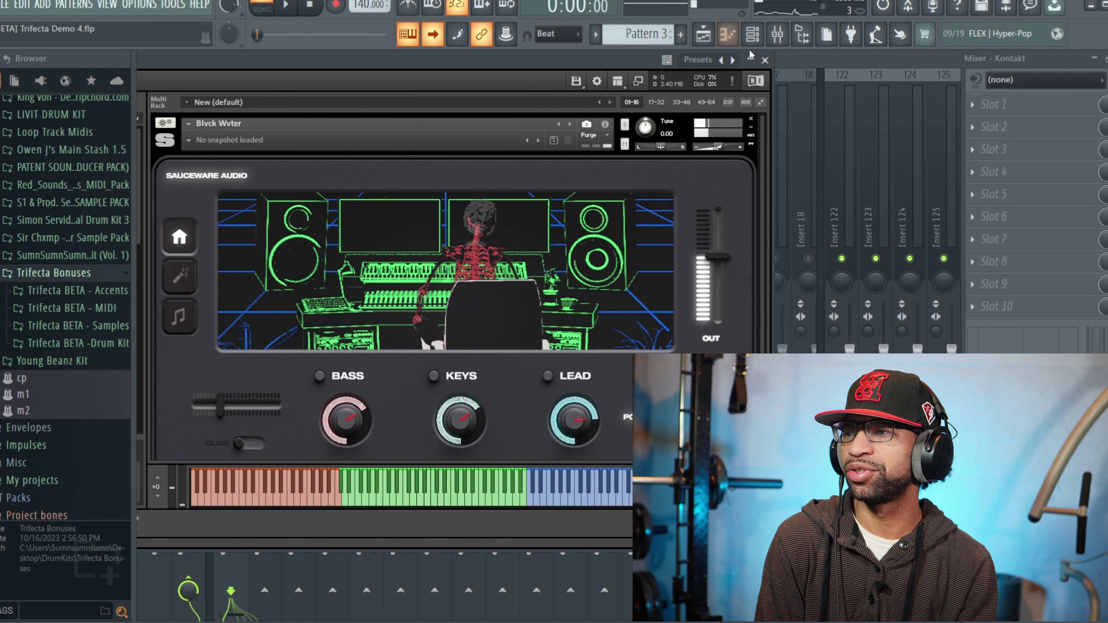
Transpose all Kontakt #2 notes of Pattern 3 down one octave in the piano roll while the pattern plays.
left_click(736, 43)
scroll(555, 245, "up", 8)
key("ctrl+a")
key("space")
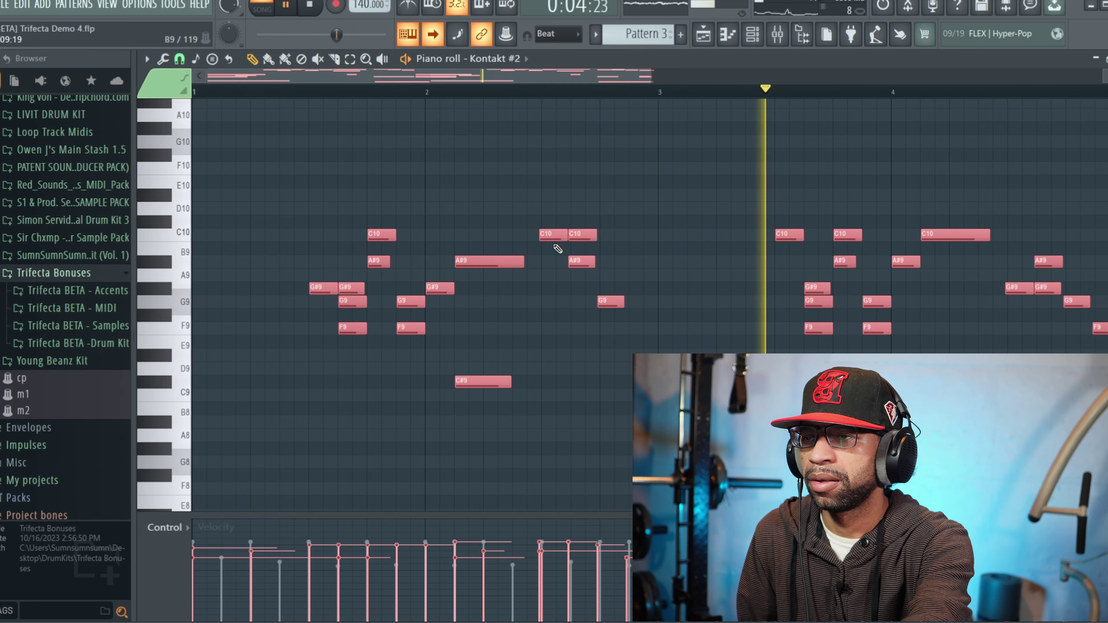
scroll(555, 245, "down", 5)
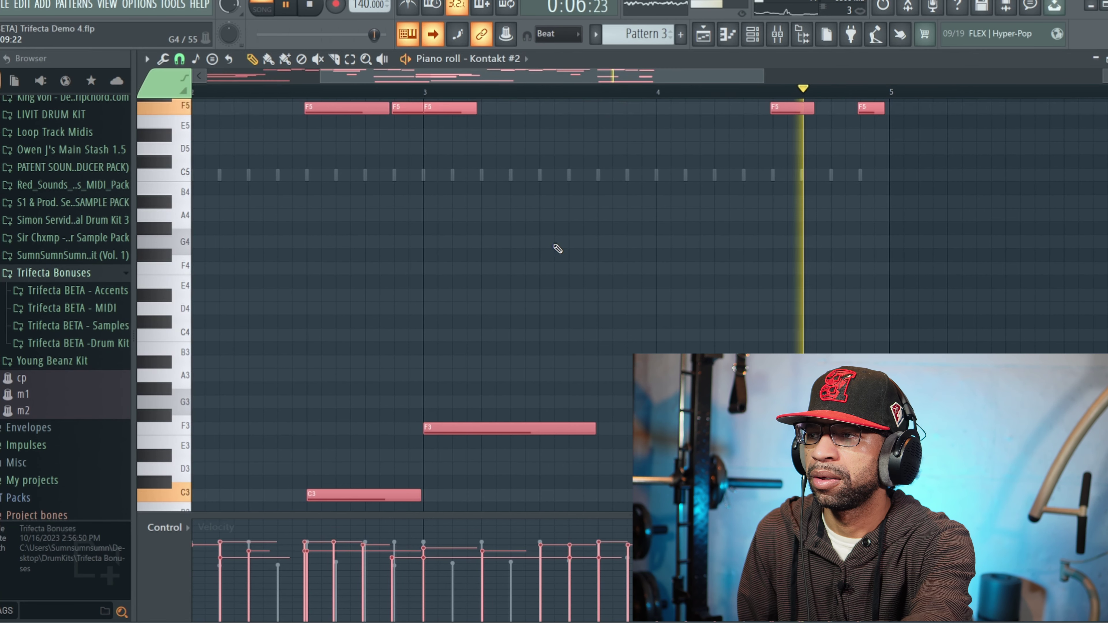
key("ctrl+Down")
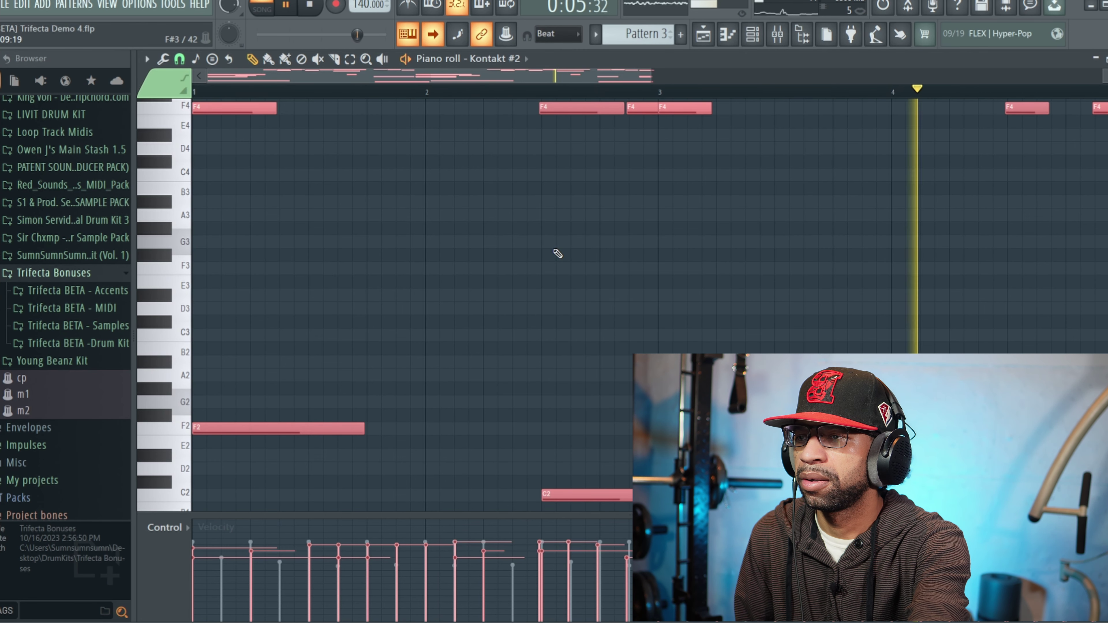
scroll(558, 253, "up", 6)
key("space")
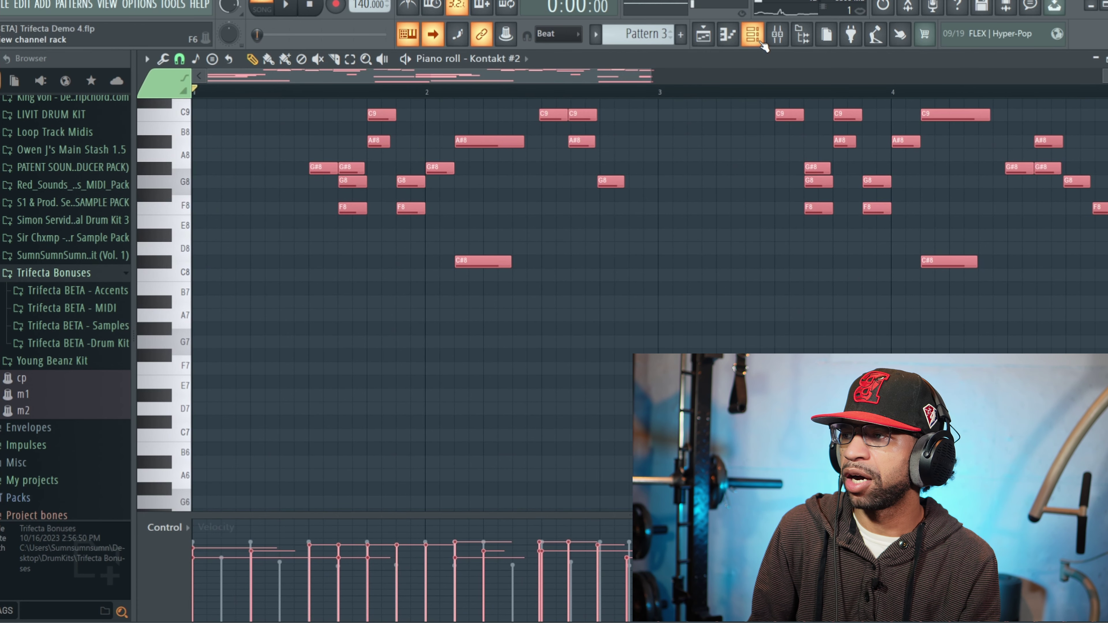
Load the Bokalye Toe instrument in the Kontakt #2 channel and play Pattern 3 with it.
left_click(753, 35)
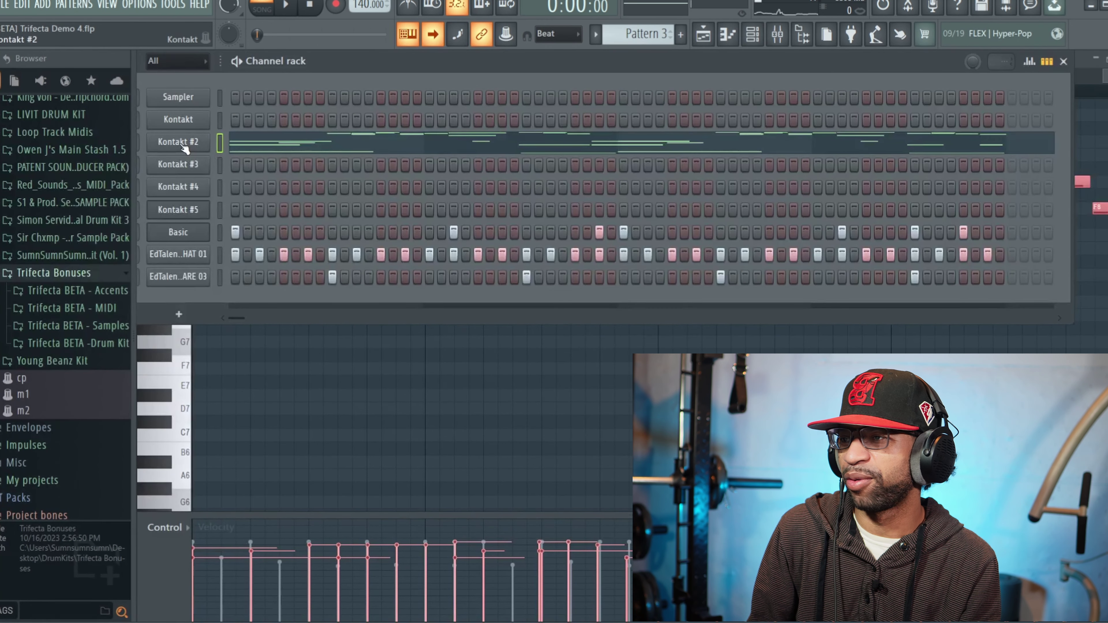
left_click(184, 144)
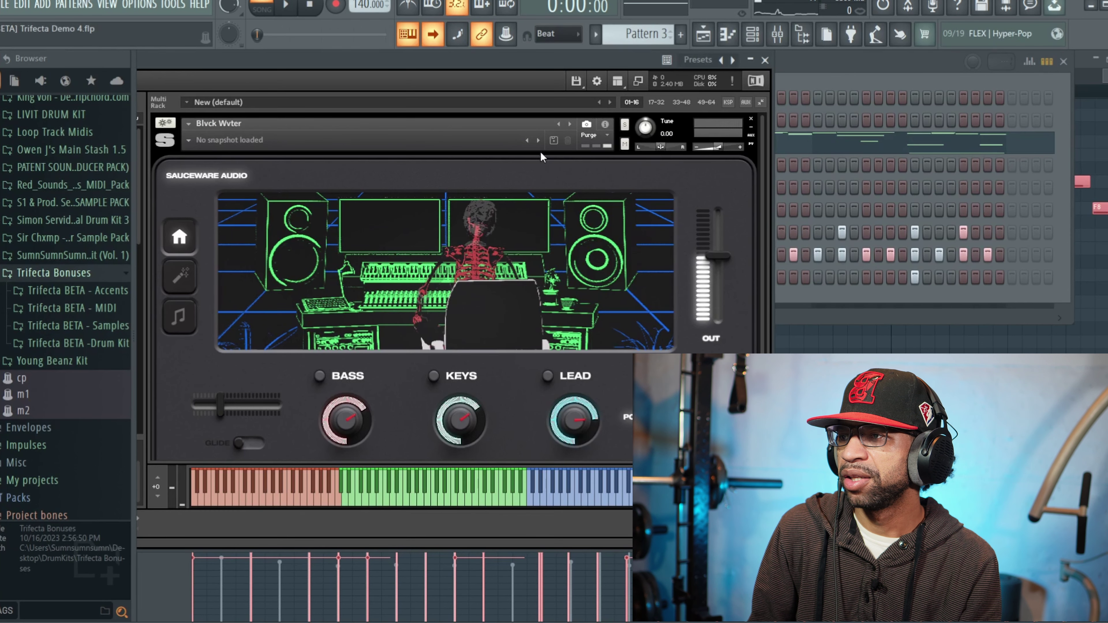
left_click(569, 125)
key("space")
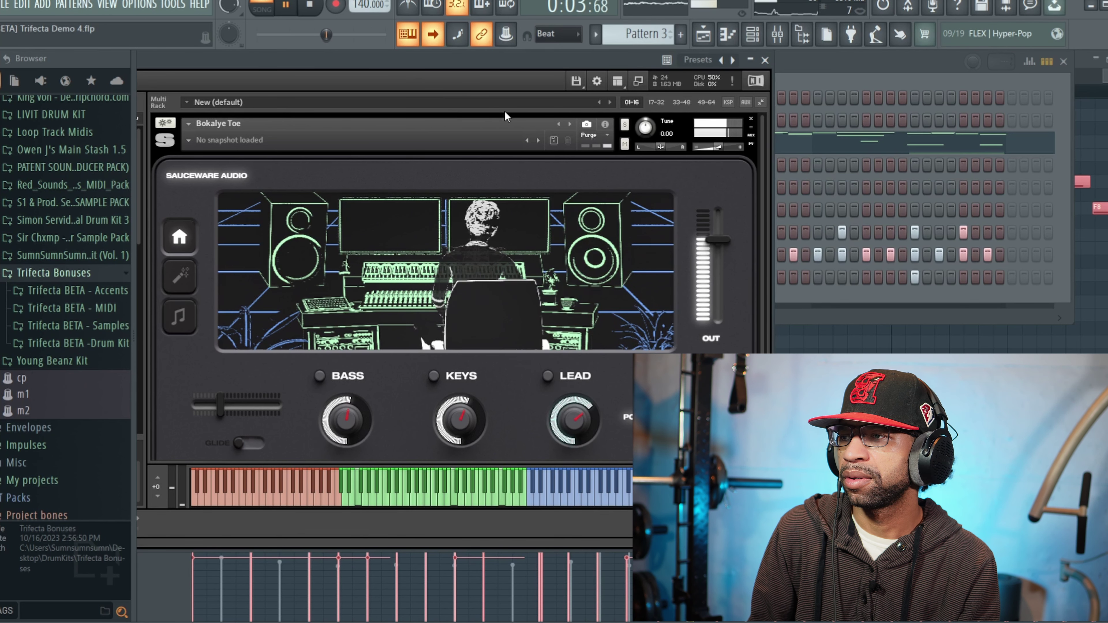
Audition Bryvn's Trilogy, Burie, Cheetah and Cinder Block in turn on Pattern 3, and stop playback.
left_click(570, 124)
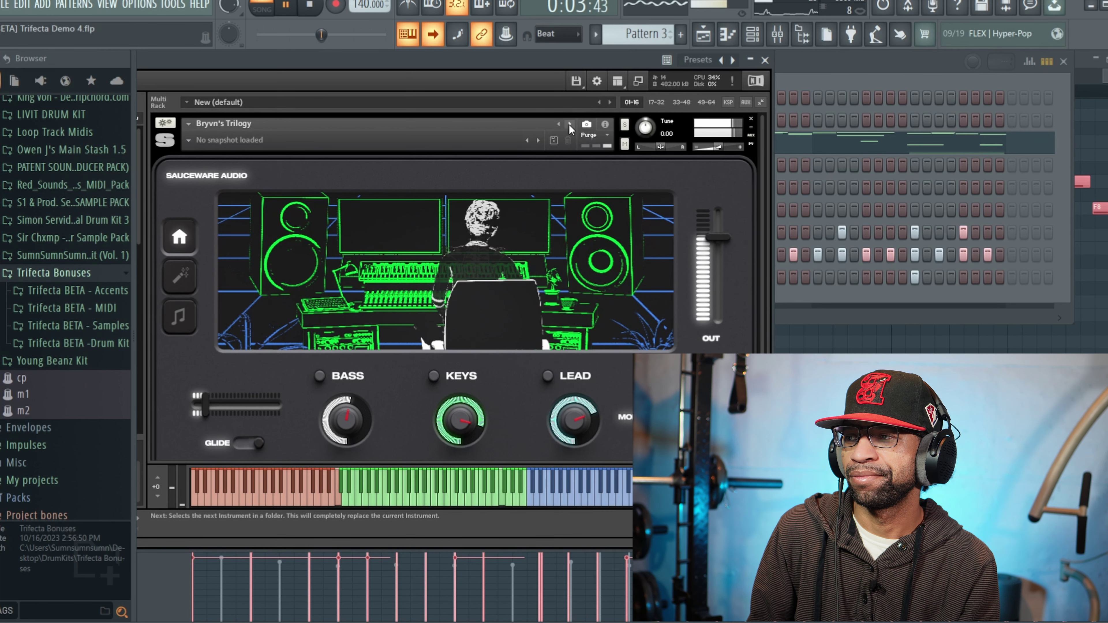
left_click(570, 124)
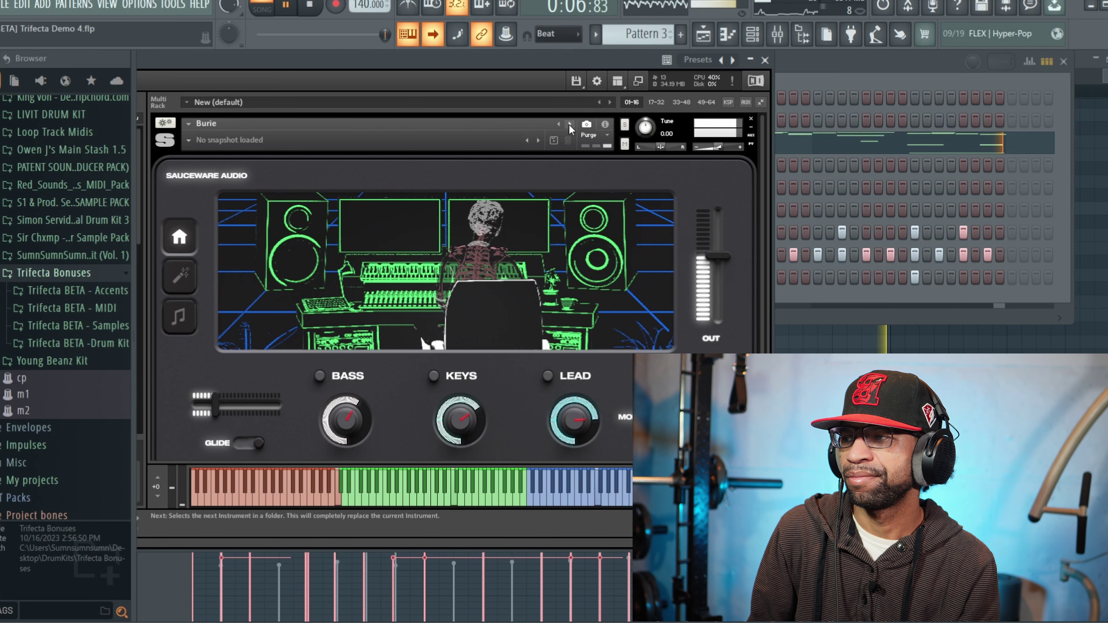
left_click(569, 124)
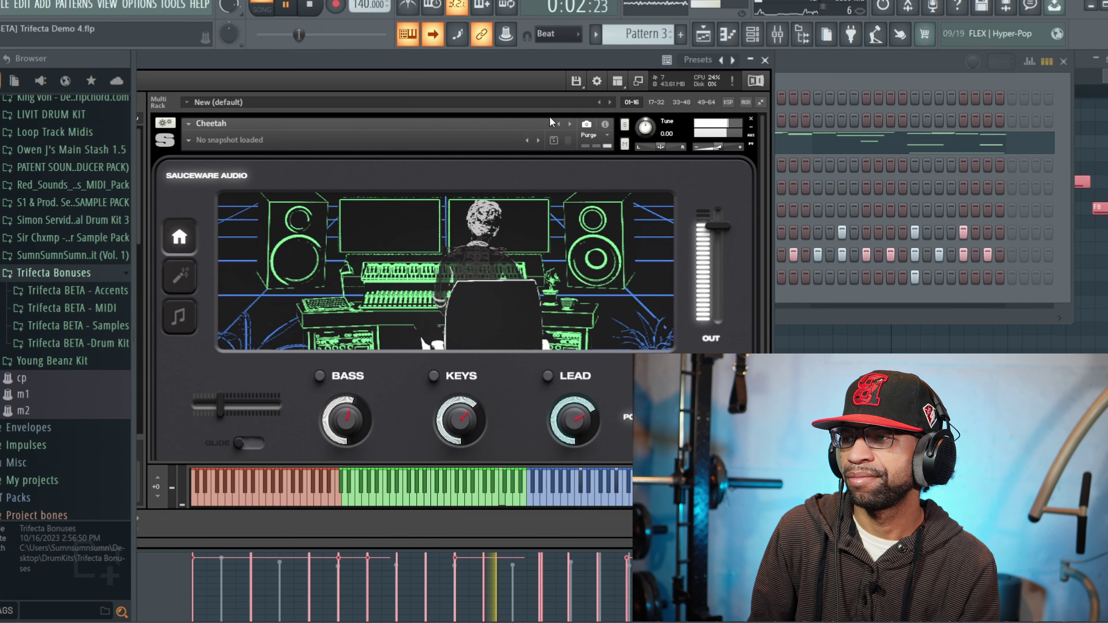
left_click(569, 124)
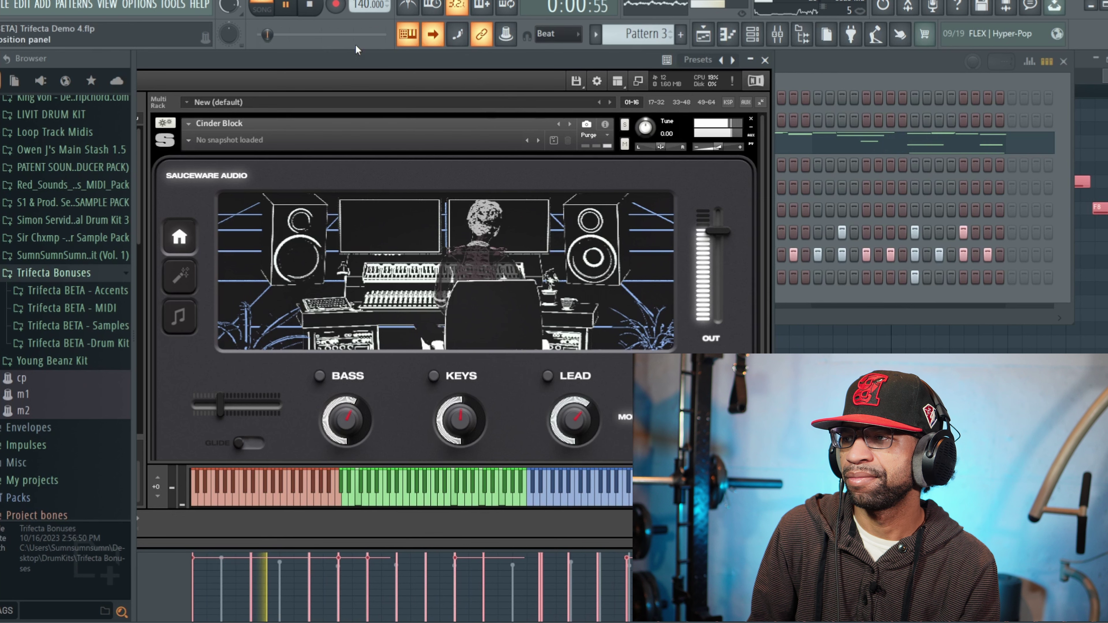
left_click(310, 5)
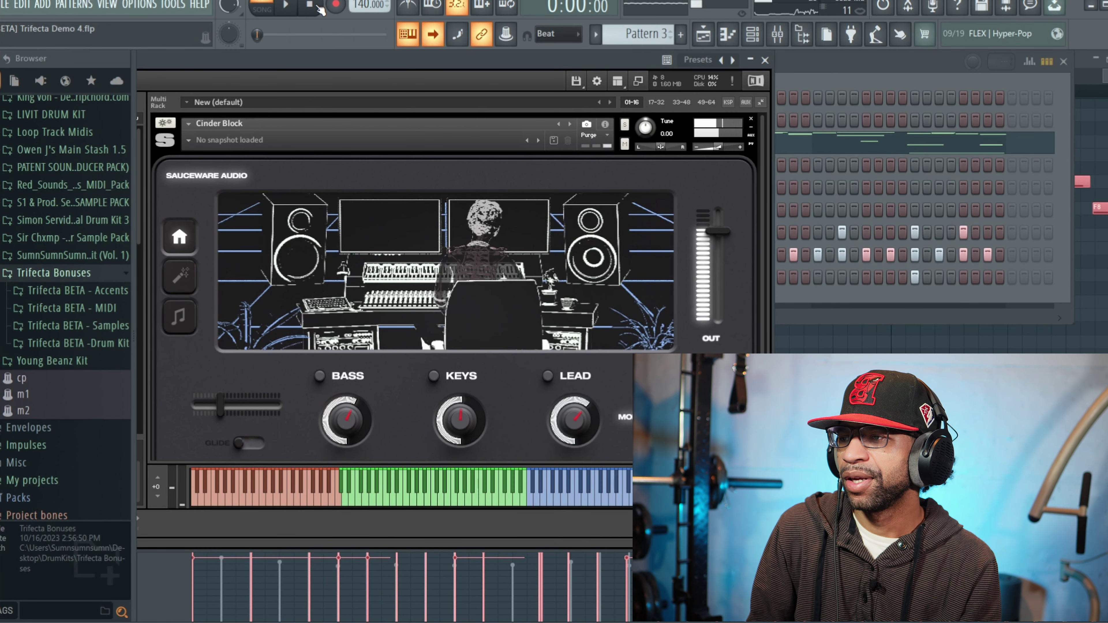
Set Cinder Block's Lead layer volume to 100%, and raise the volumes of its Keys and Bass layers.
left_click_drag(568, 464, 576, 344)
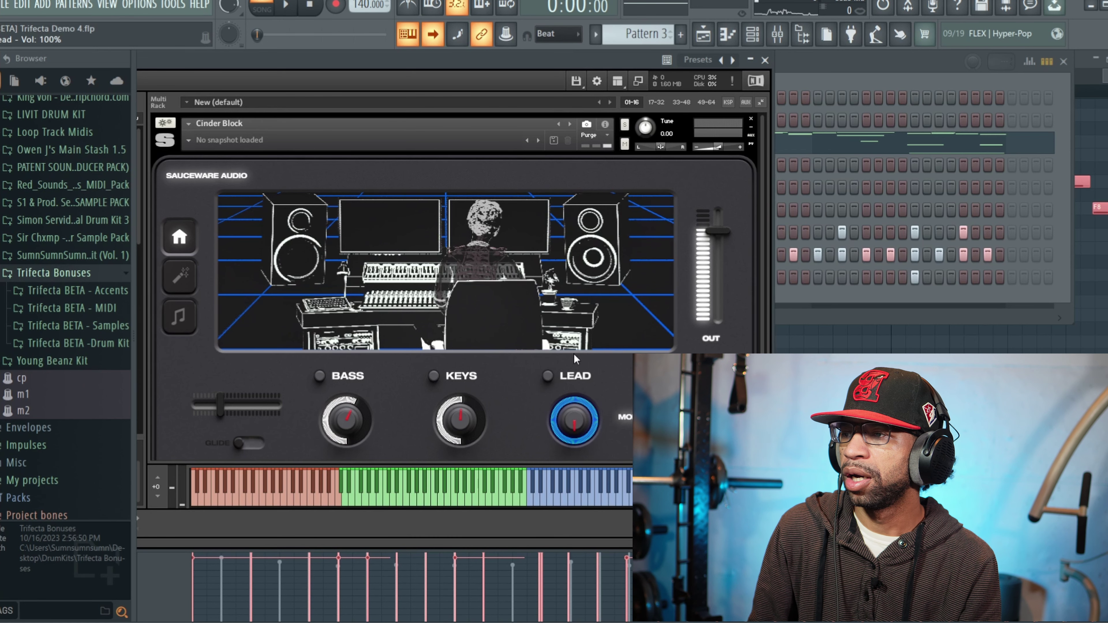
left_click_drag(463, 421, 450, 341)
left_click_drag(345, 437, 347, 319)
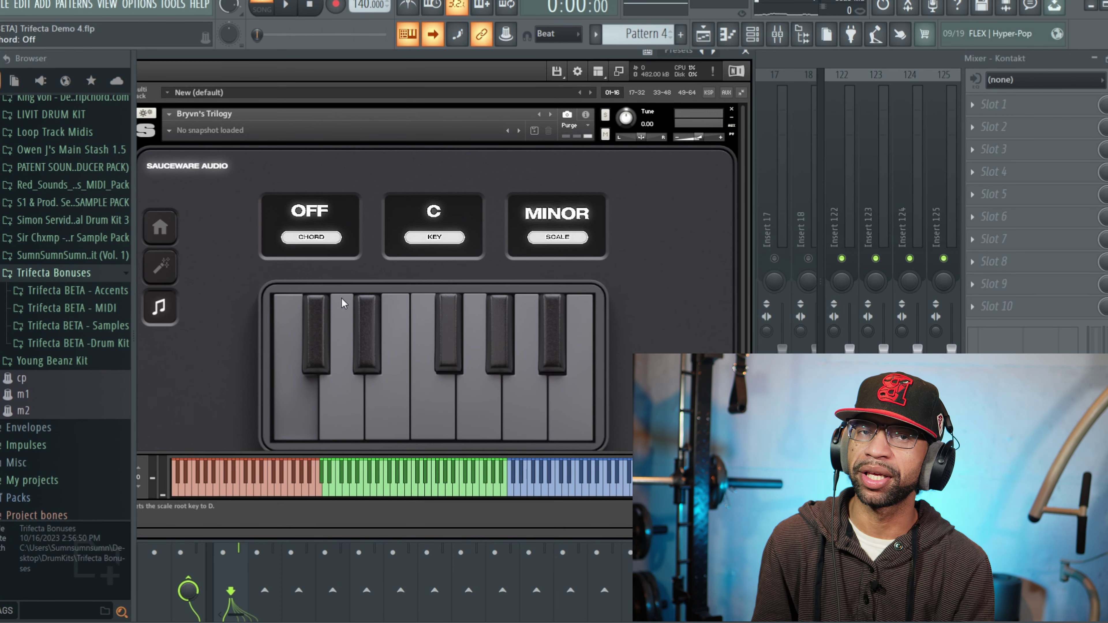
Sound a single key of Bryvn's Trilogy, and set the chord mode to 1-5-8.
left_click(387, 491)
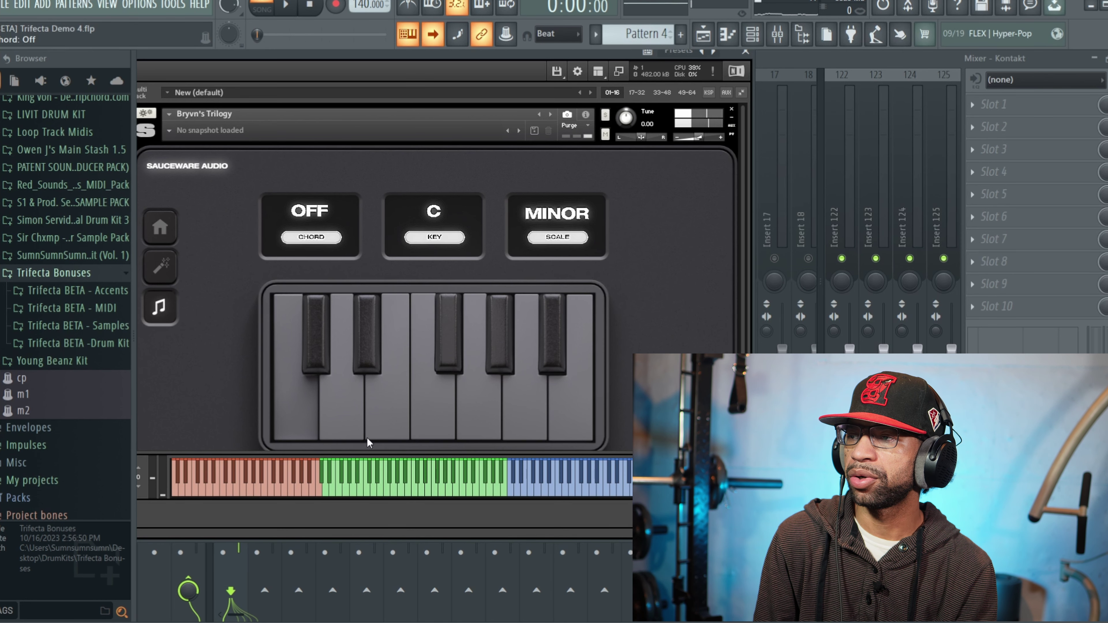
left_click(316, 237)
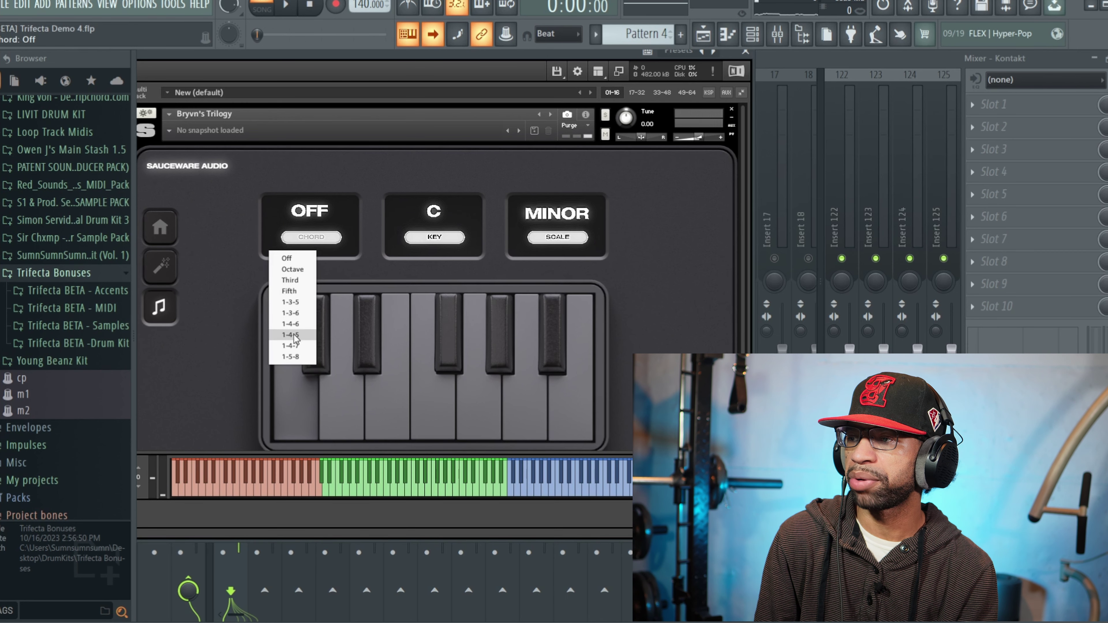
left_click(291, 357)
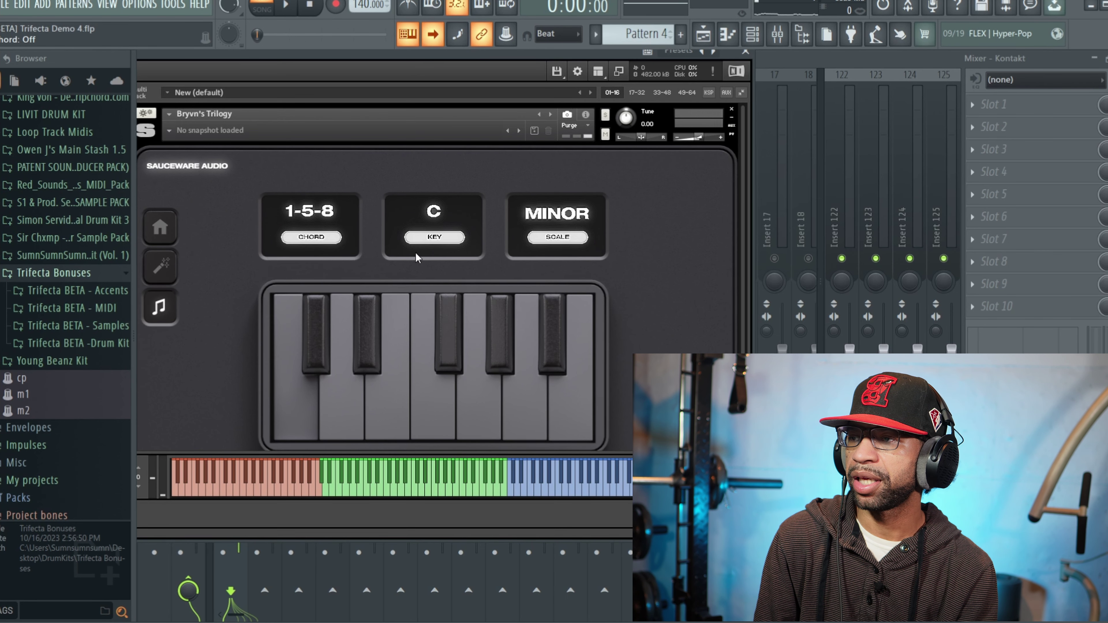
Look through the key and scale options, and audition the 1-5-8 chord on the keyboard.
left_click(433, 238)
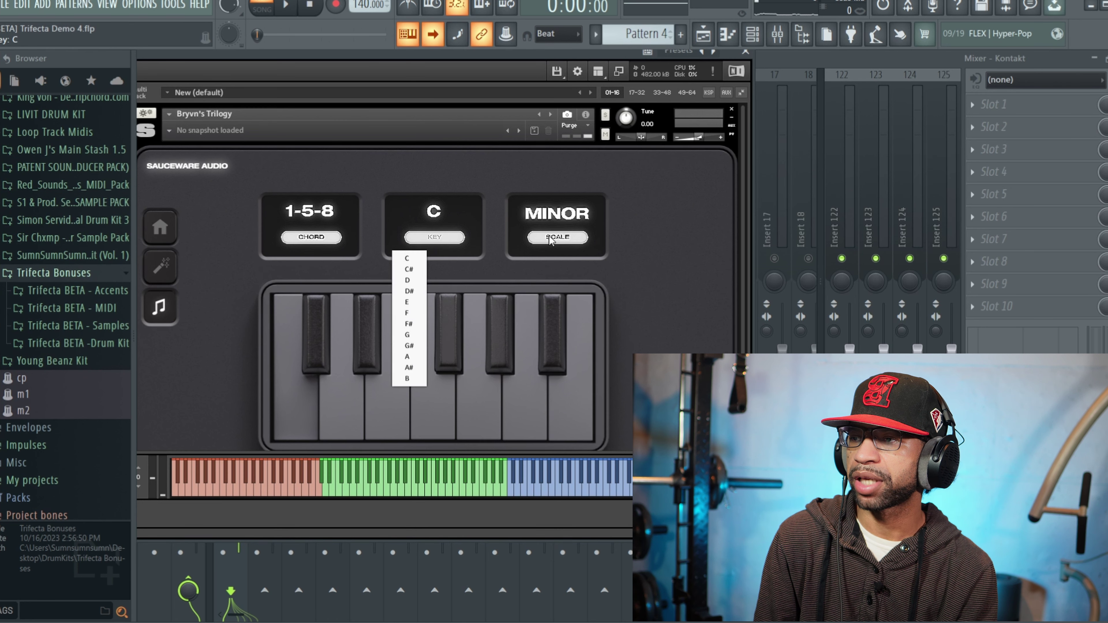
left_click(558, 242)
left_click(525, 224)
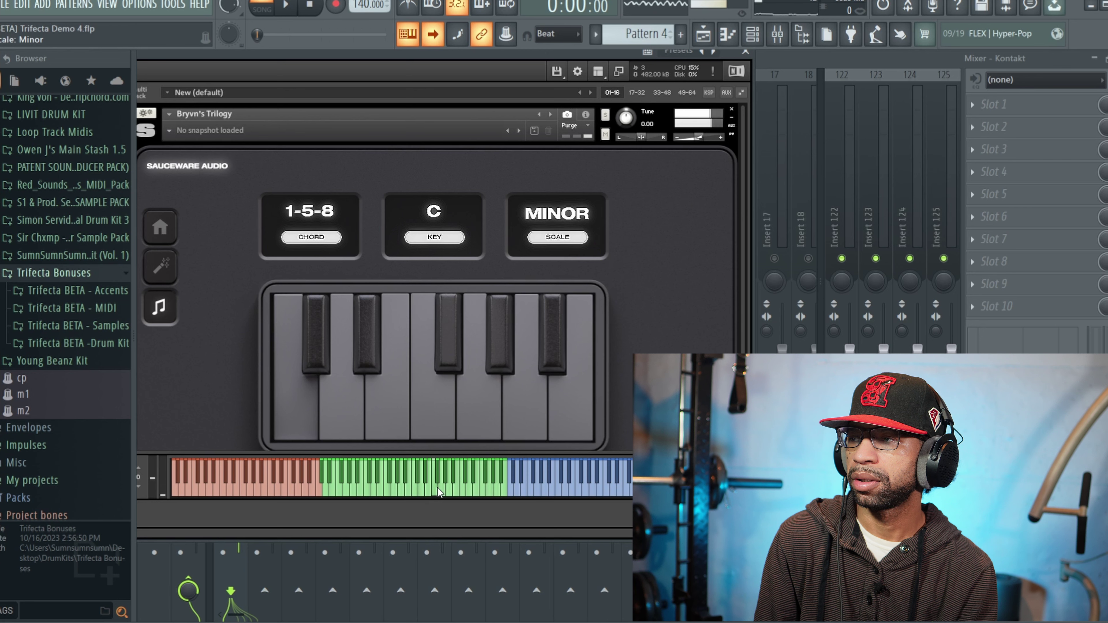
left_click_drag(438, 489, 437, 486)
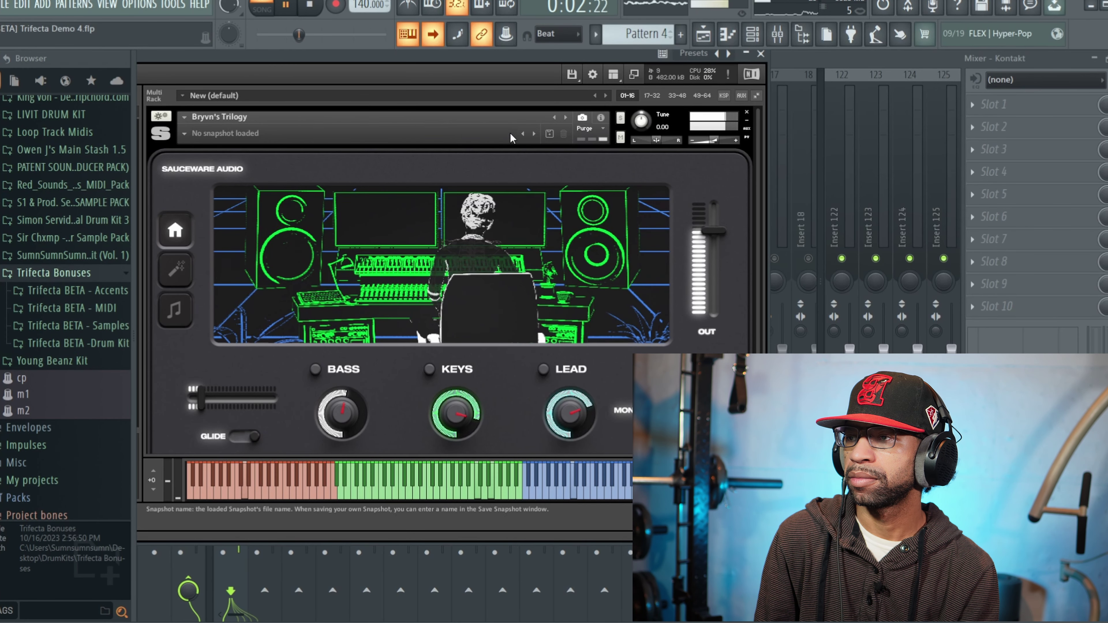
Audition the Cheetah, Cinder Block, Clafiton and Cold As Ic3 instruments in turn while Pattern 4 plays.
left_click(565, 119)
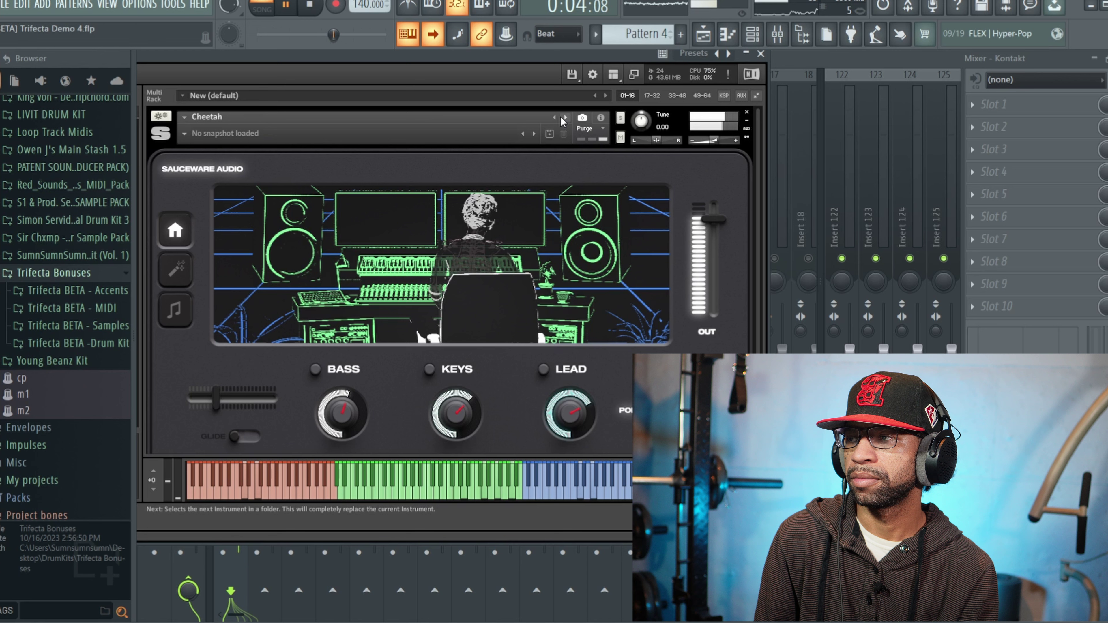
left_click(559, 117)
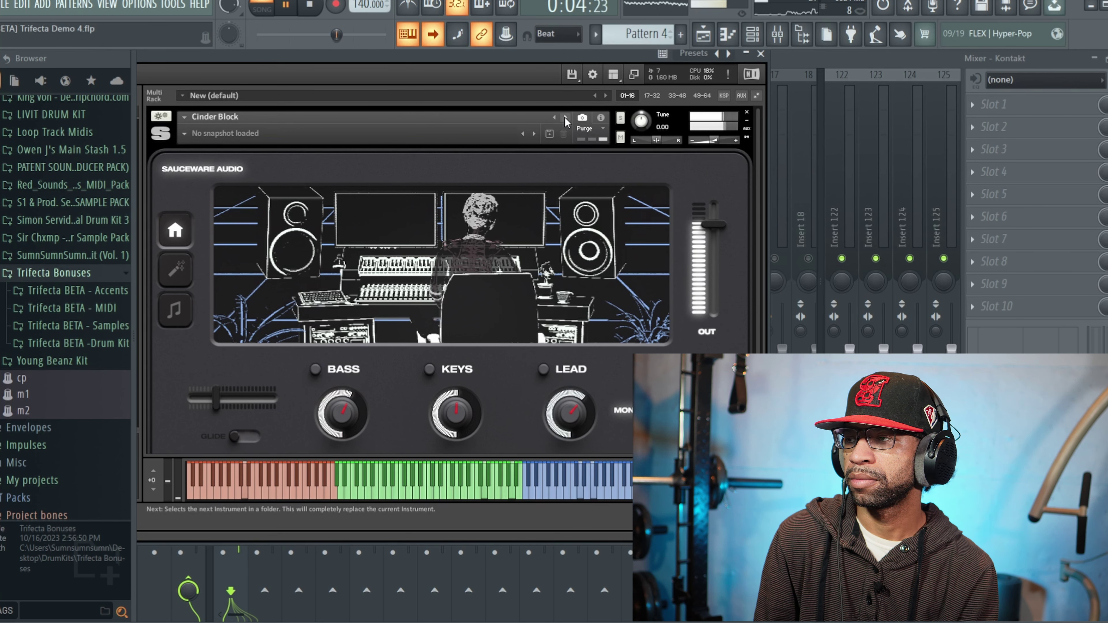
left_click(565, 117)
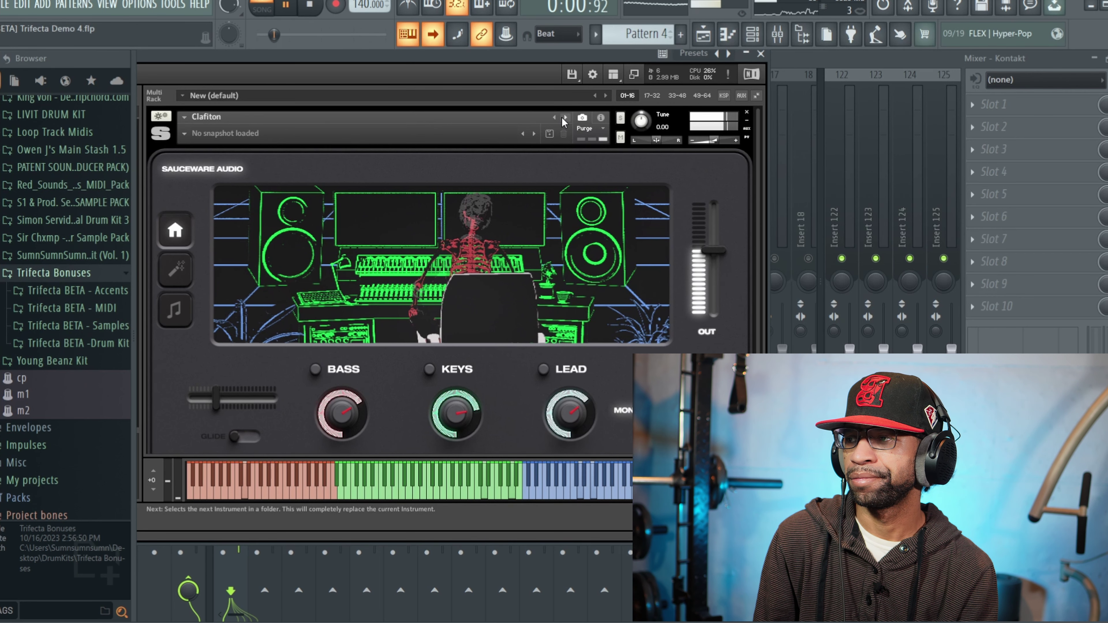
left_click(564, 117)
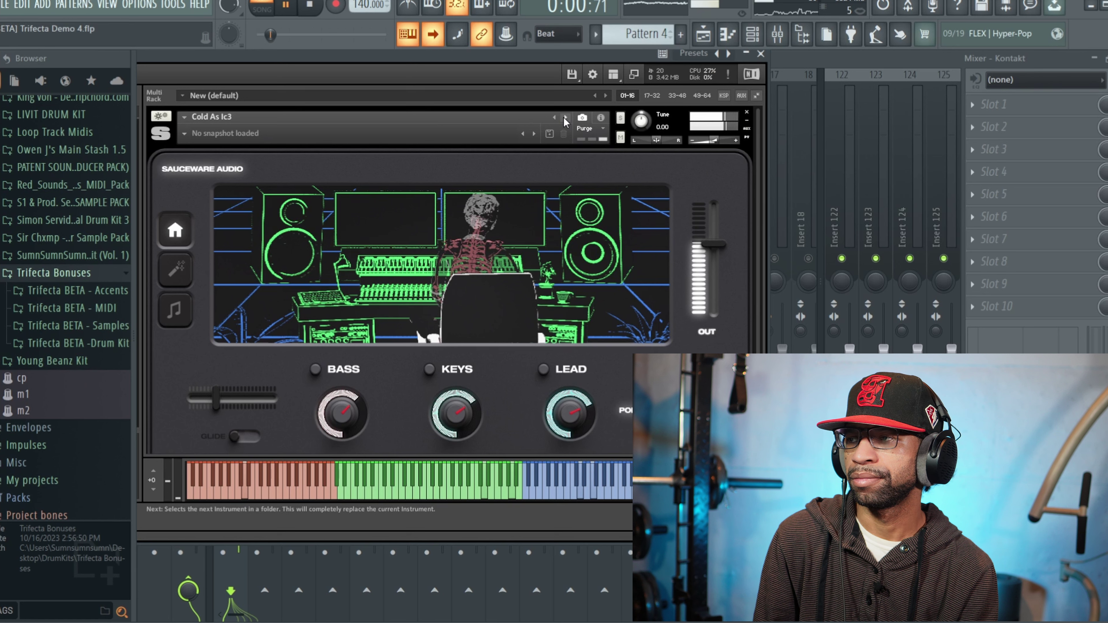
Audition the Cold War, Crabtree and Cyber Plump instruments in turn while Pattern 4 plays, and move on to the following instrument.
left_click(565, 118)
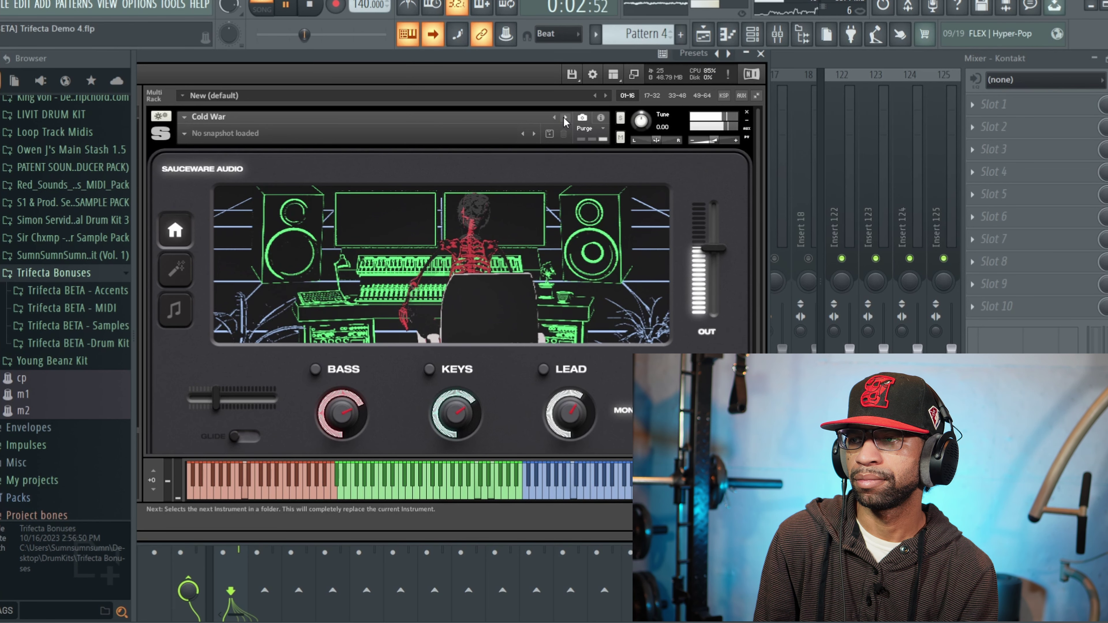
left_click(566, 118)
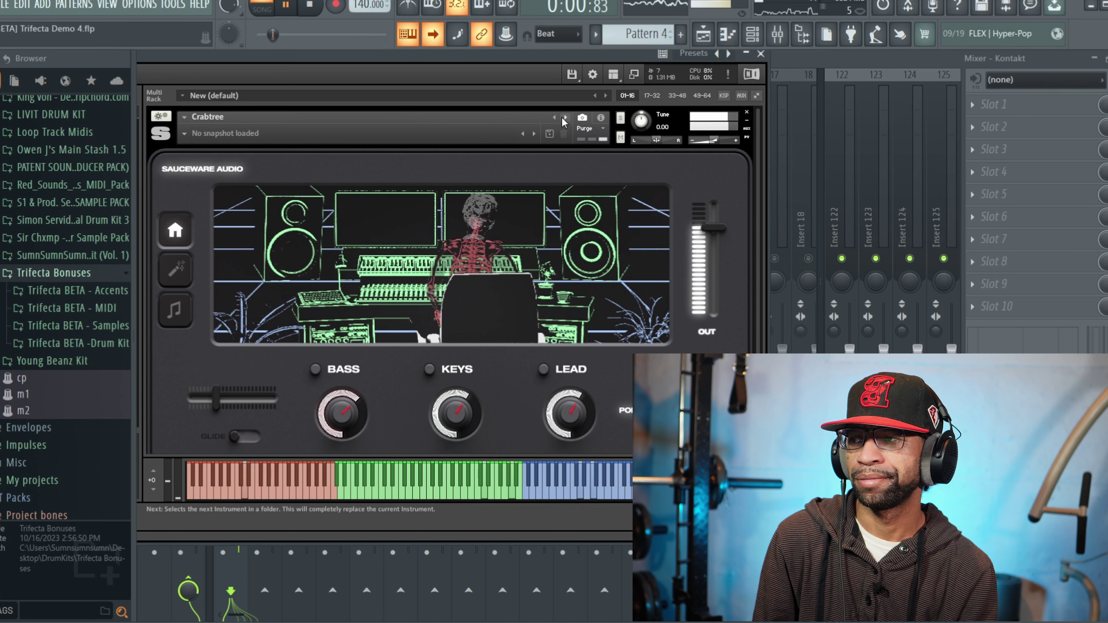
left_click(564, 118)
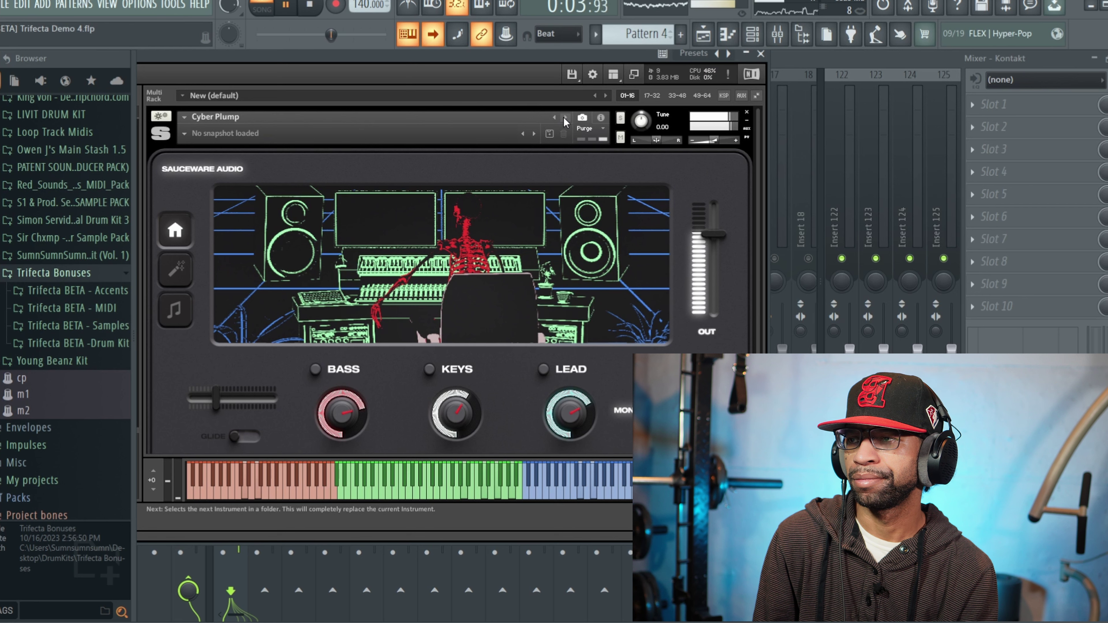
left_click(565, 118)
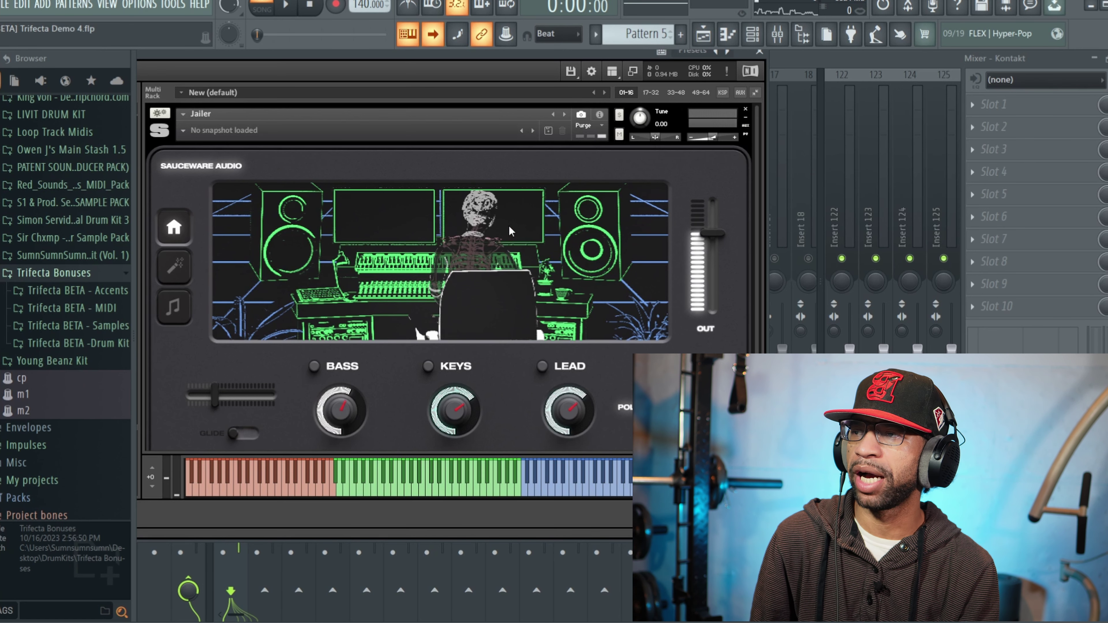
Play Pattern 5 and audition Jailer, Jovvi, Kollege Key's, Kookup's Legacy, Kopenick and Kxvi's Trio in turn, and stop playback.
left_click(288, 7)
left_click(565, 114)
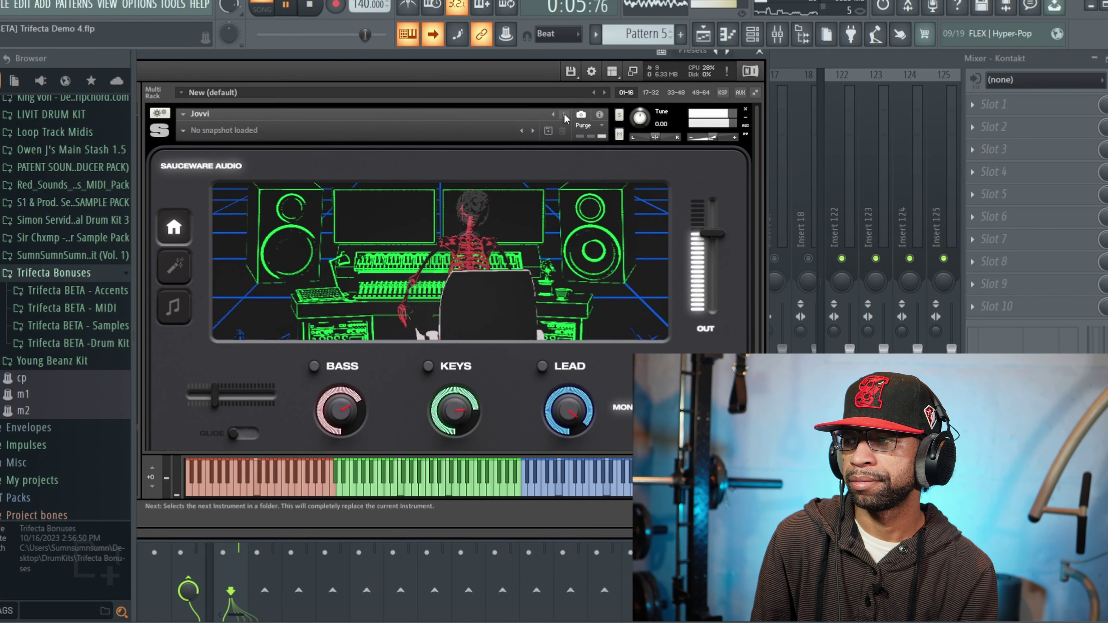
left_click(565, 115)
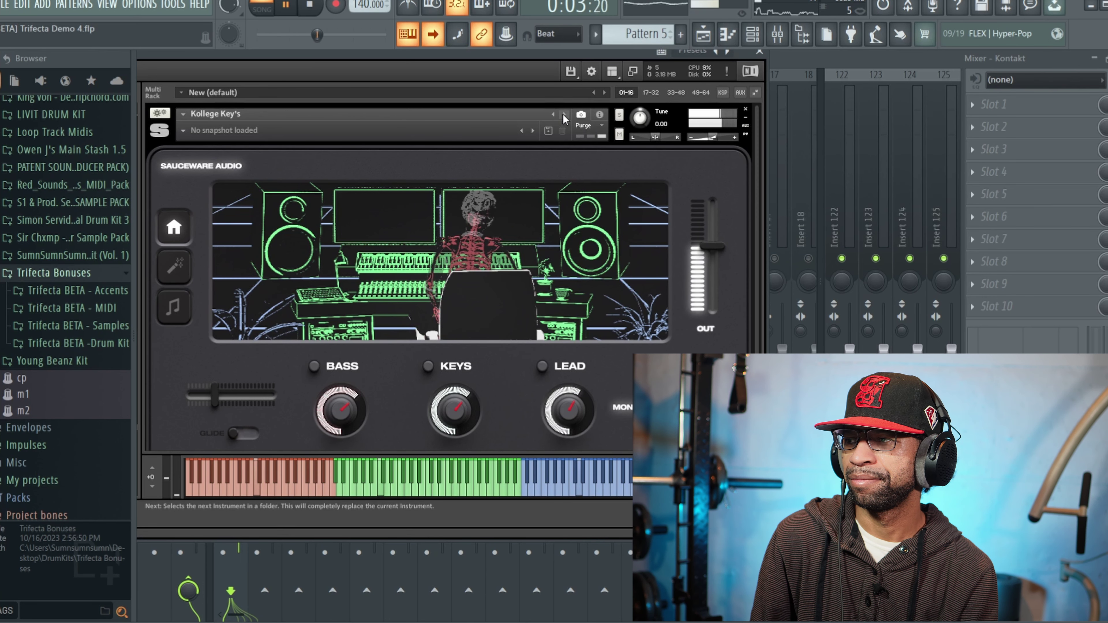
left_click(565, 114)
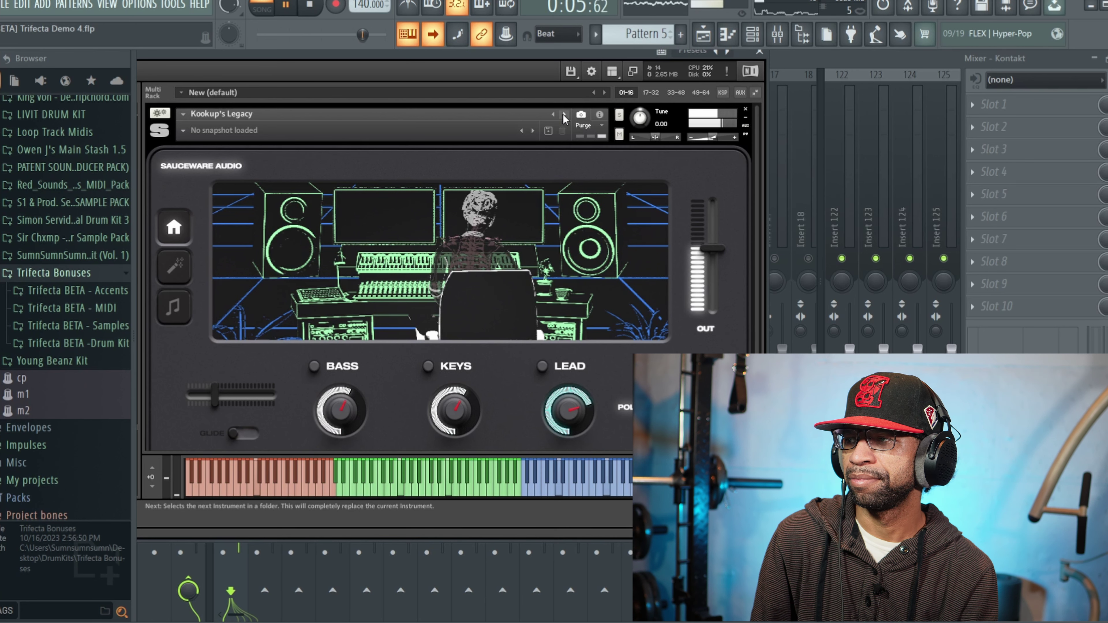
left_click(564, 115)
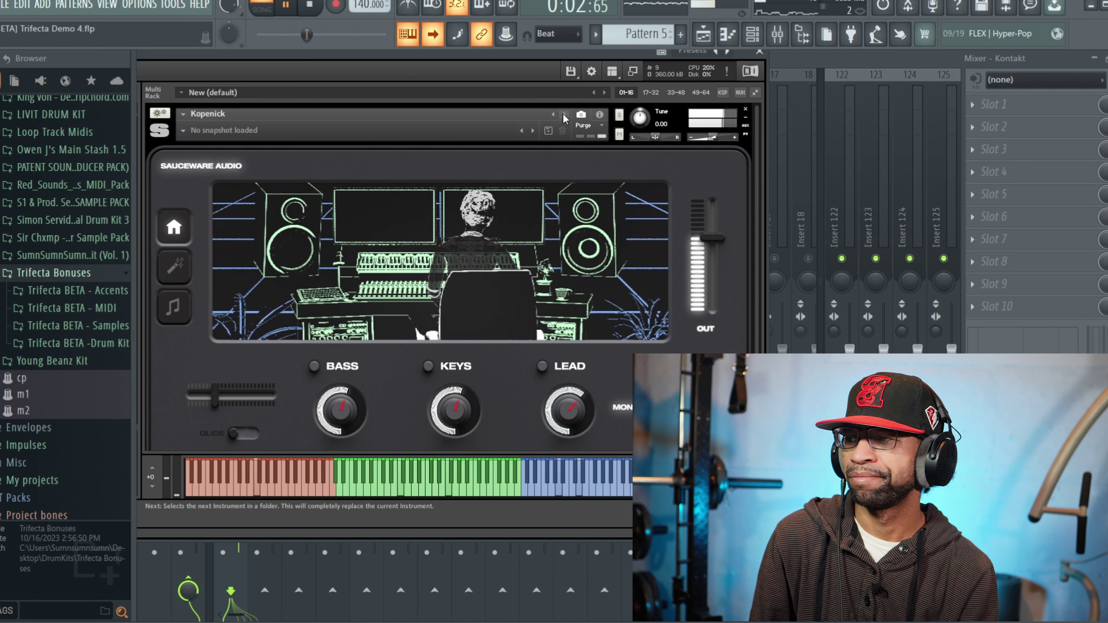
left_click(564, 114)
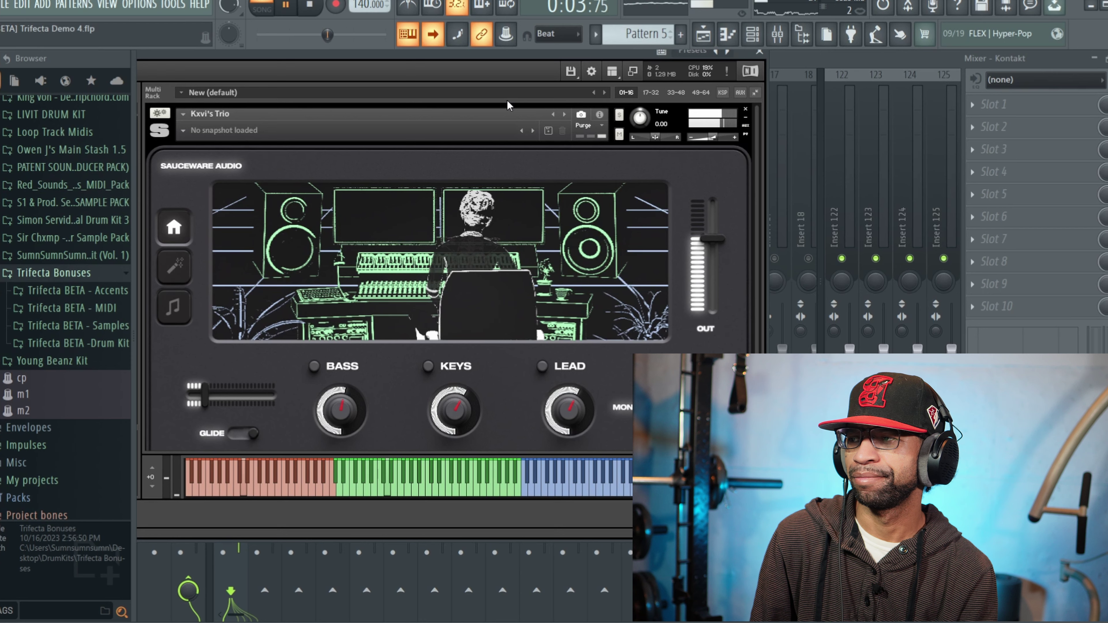
left_click(310, 17)
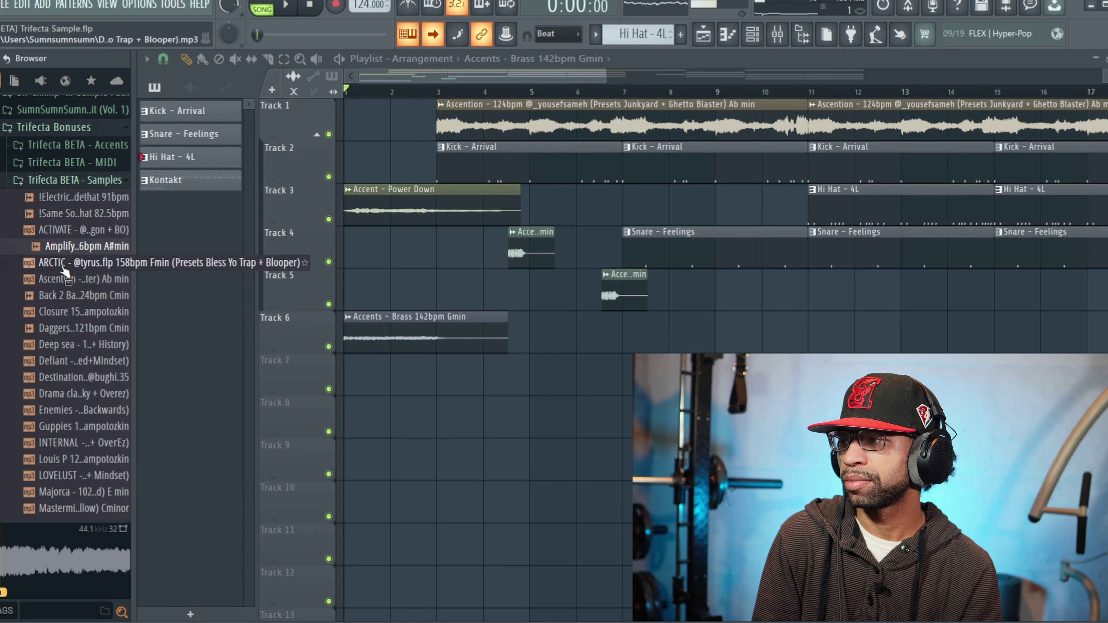
Preview the Closure, Deep sea, Drama class, Louis P, Majorca and Ocean Breeze samples from Trifecta BETA - Samples, and collapse that folder.
left_click(64, 317)
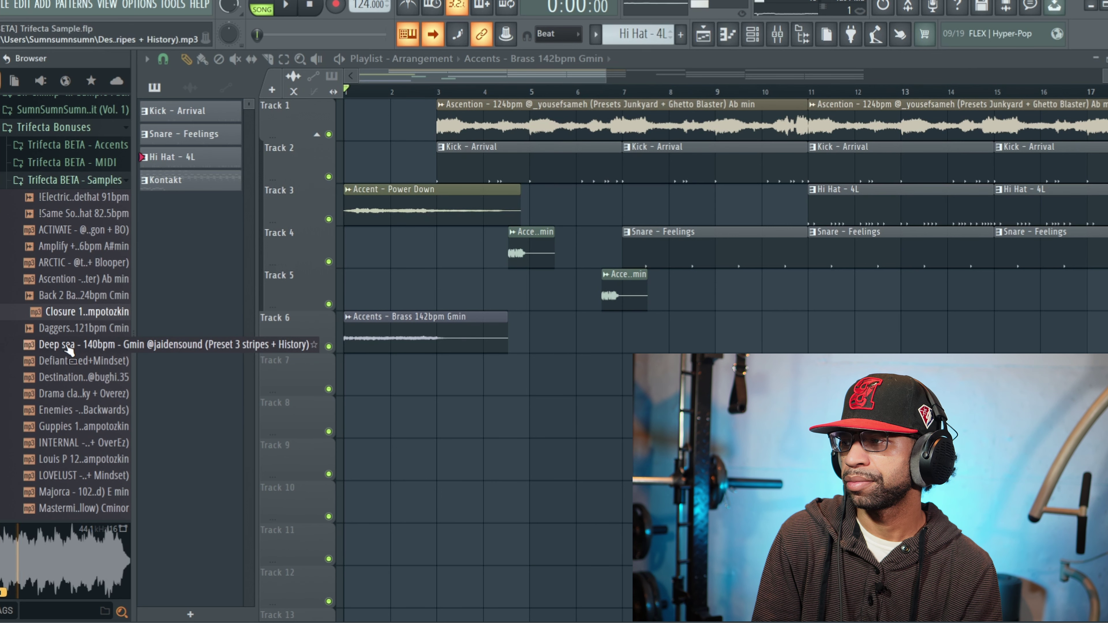
left_click(70, 347)
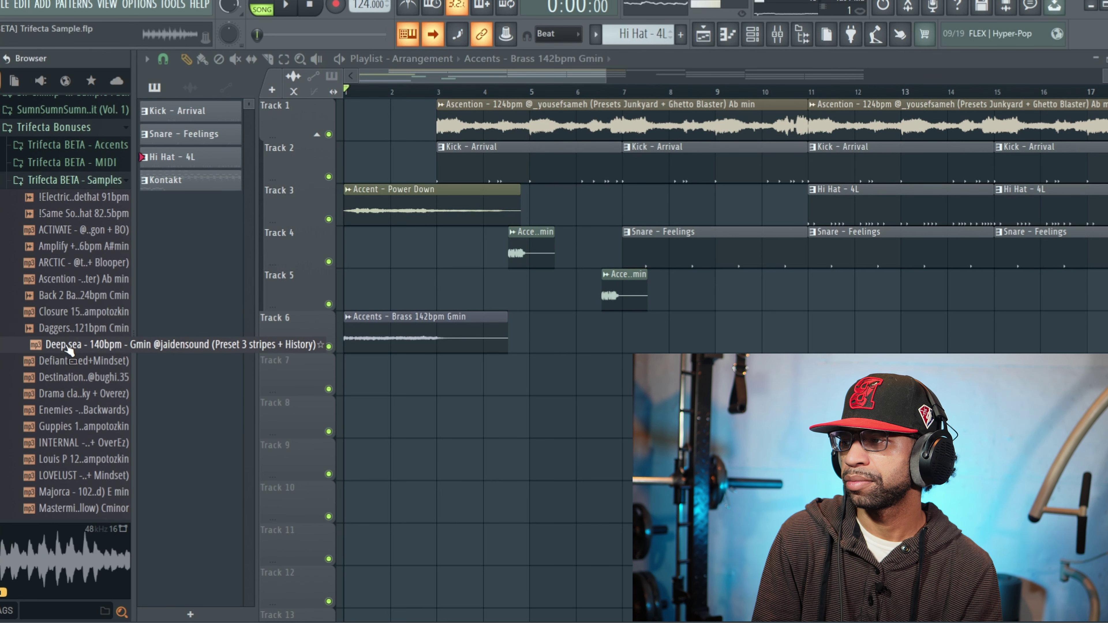
left_click(71, 395)
scroll(68, 395, "down", 4)
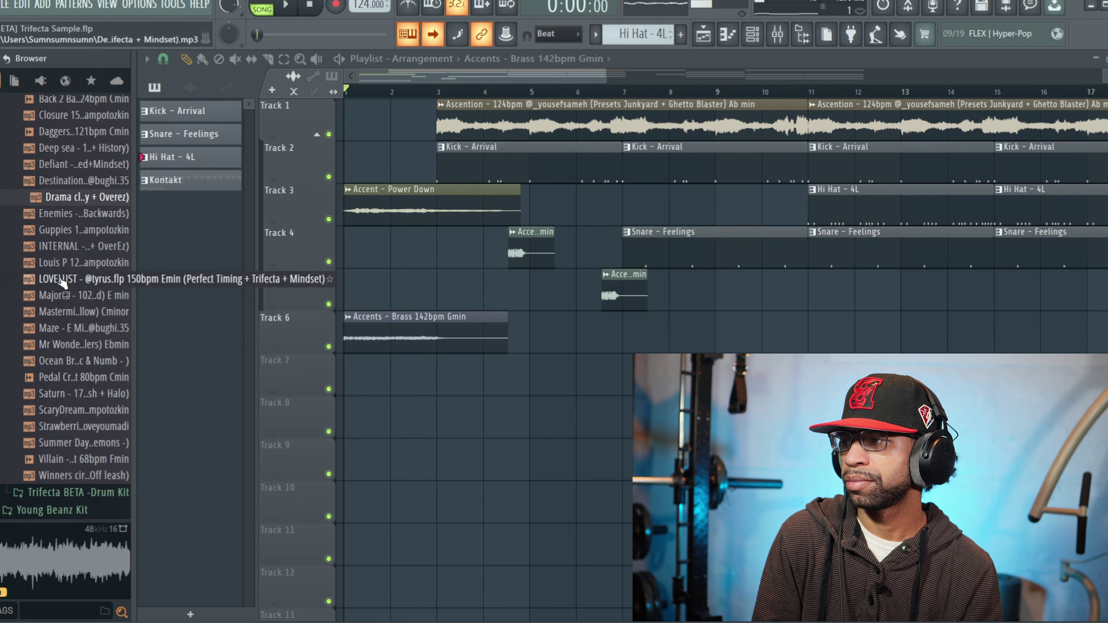
left_click(63, 267)
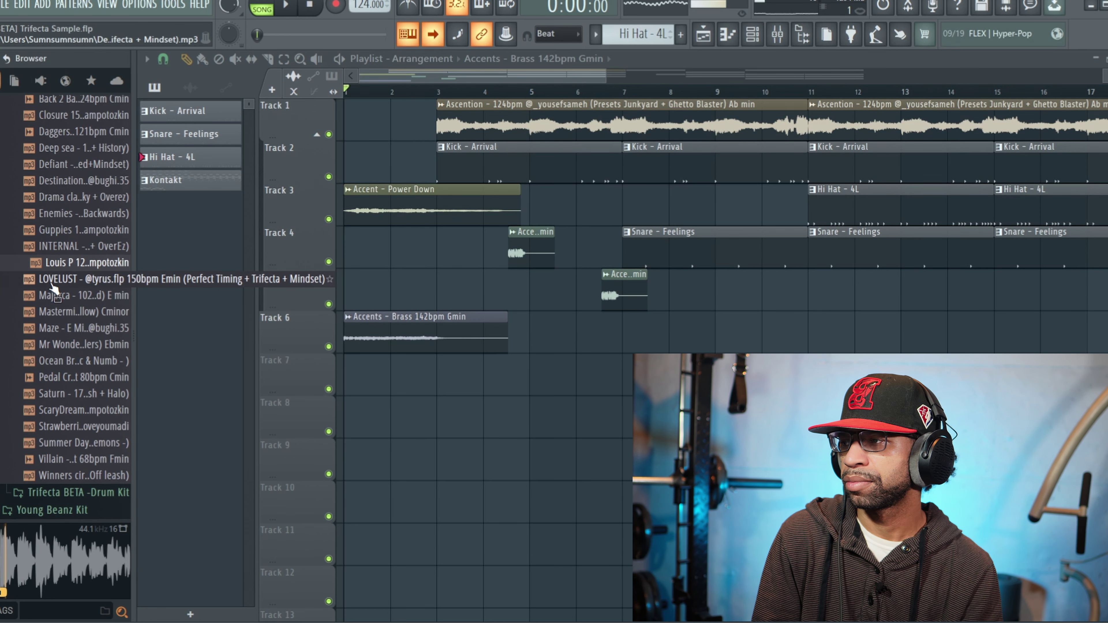
left_click(48, 301)
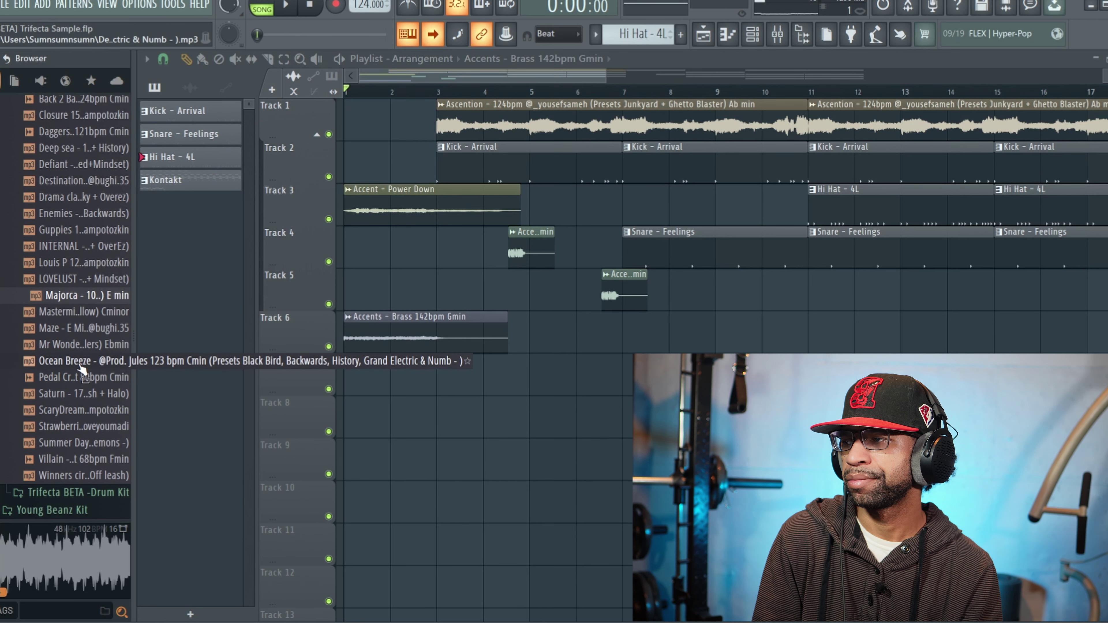
left_click(50, 363)
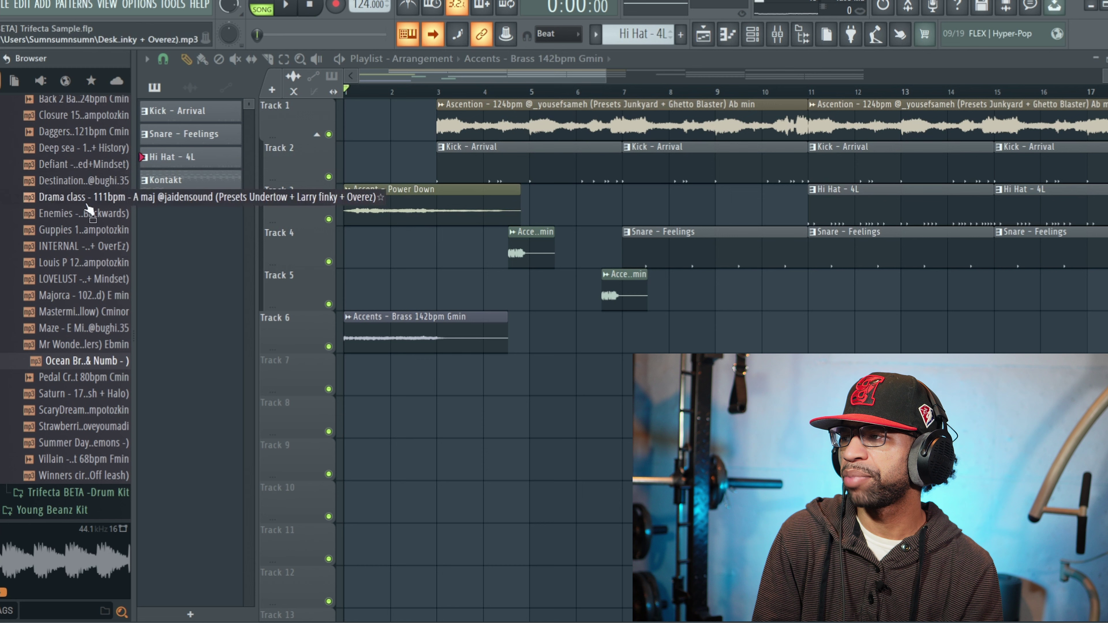
scroll(89, 213, "up", 4)
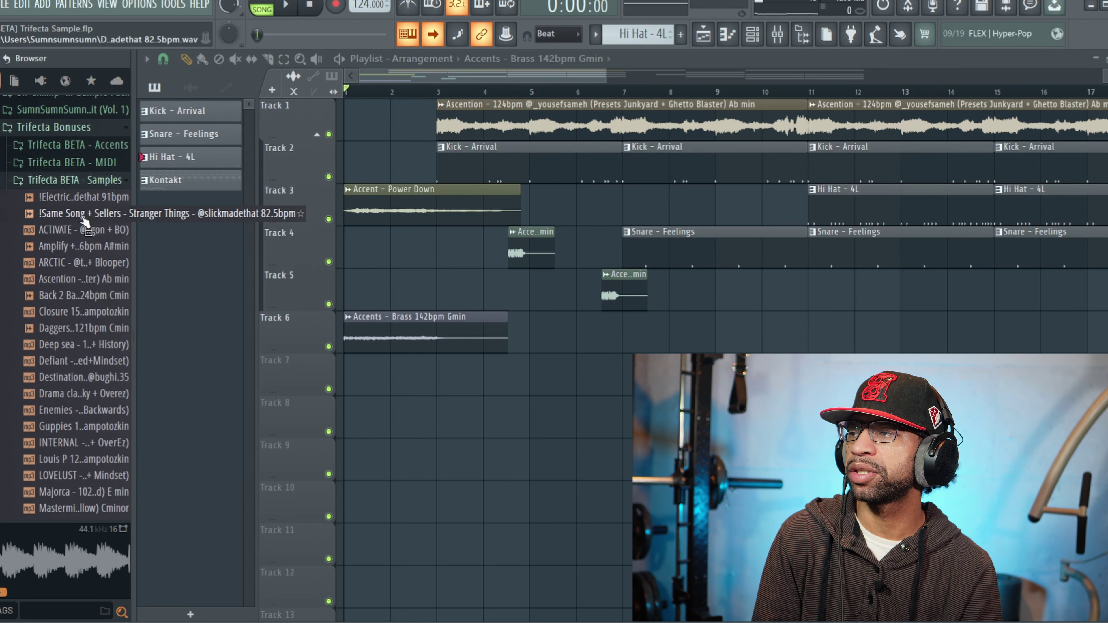
left_click(93, 181)
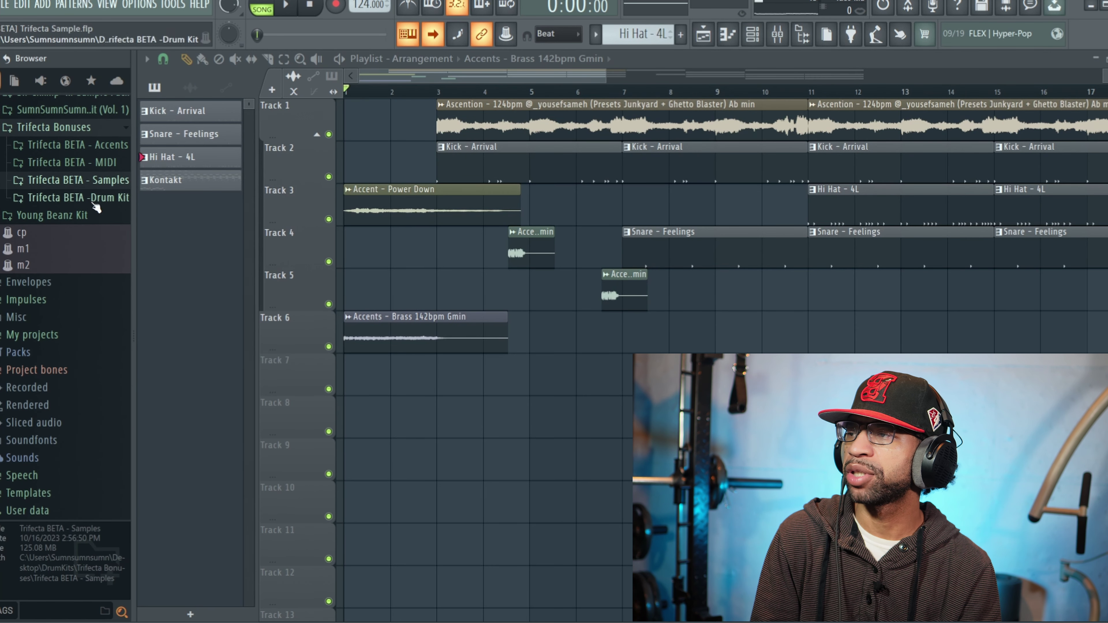
Expand the Trifecta BETA -Drum Kit folder, preview the Hi Hat - Bacon sample, and collapse the folder.
left_click(74, 197)
left_click(76, 411)
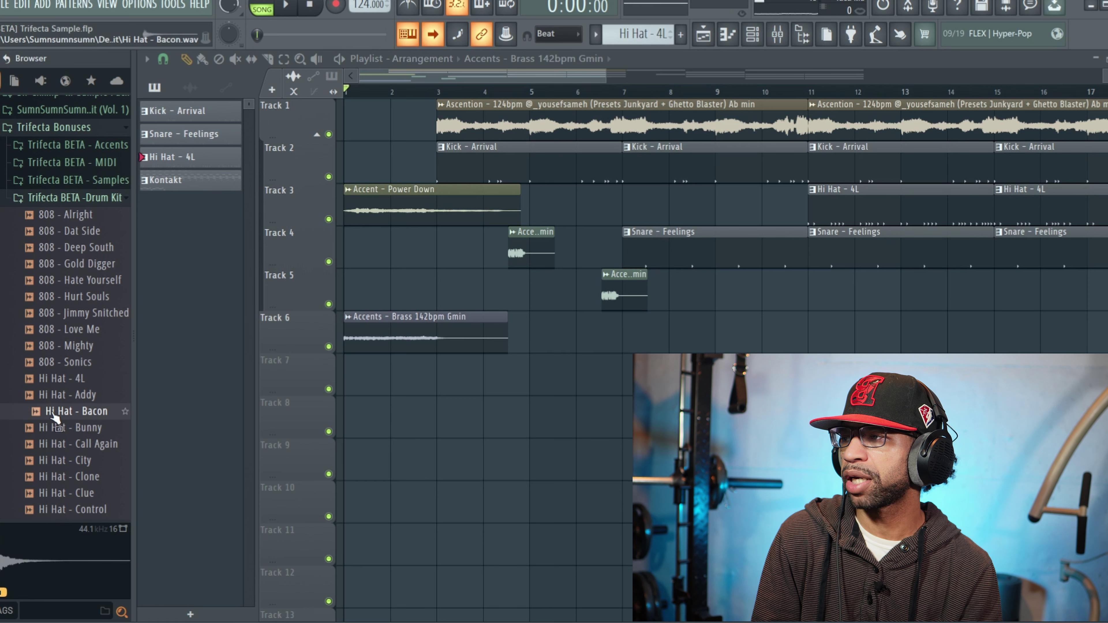
left_click(74, 198)
Preview the 2 Tone, Arp Filter, Bells, Bubbles, Kontrol, OJ and Remedy accents from the Trifecta BETA - Accents folder.
left_click(77, 144)
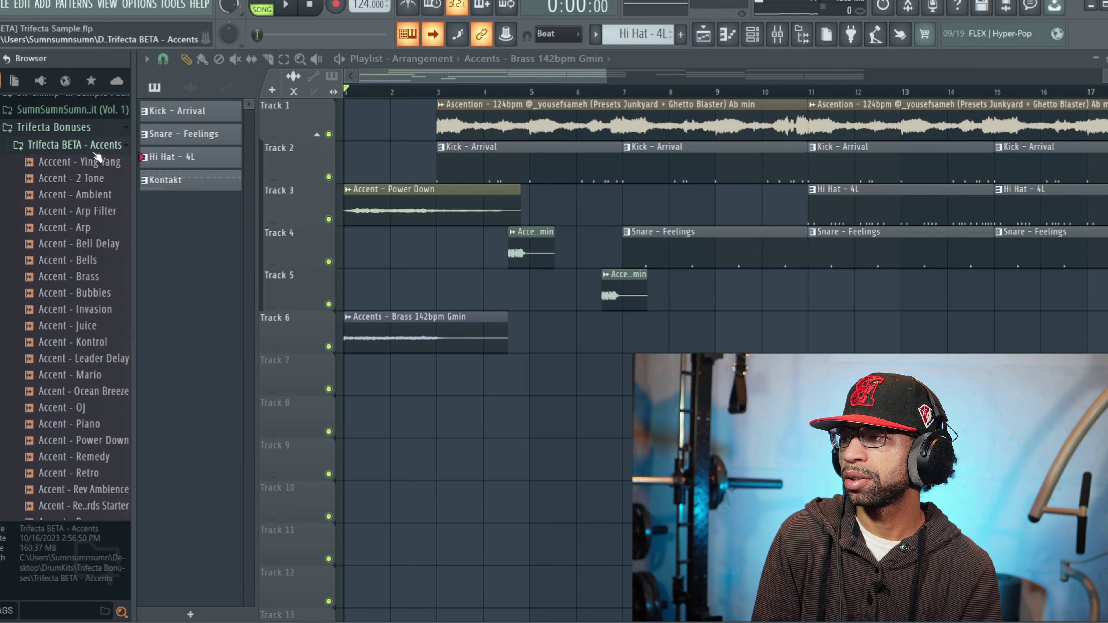
left_click(95, 177)
left_click(85, 212)
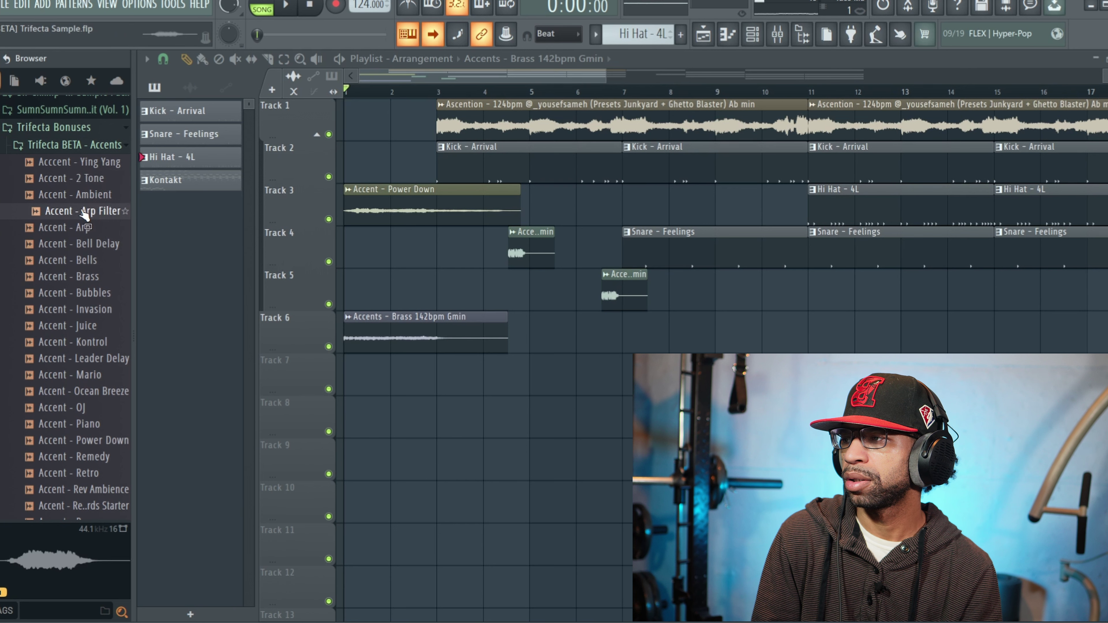
left_click(77, 262)
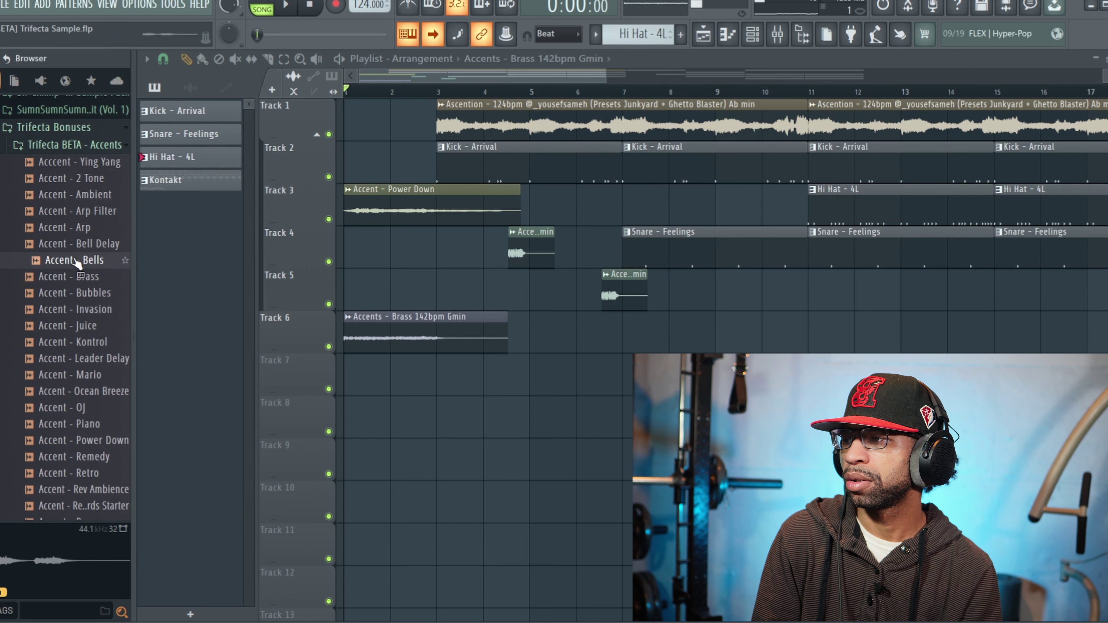
left_click(83, 294)
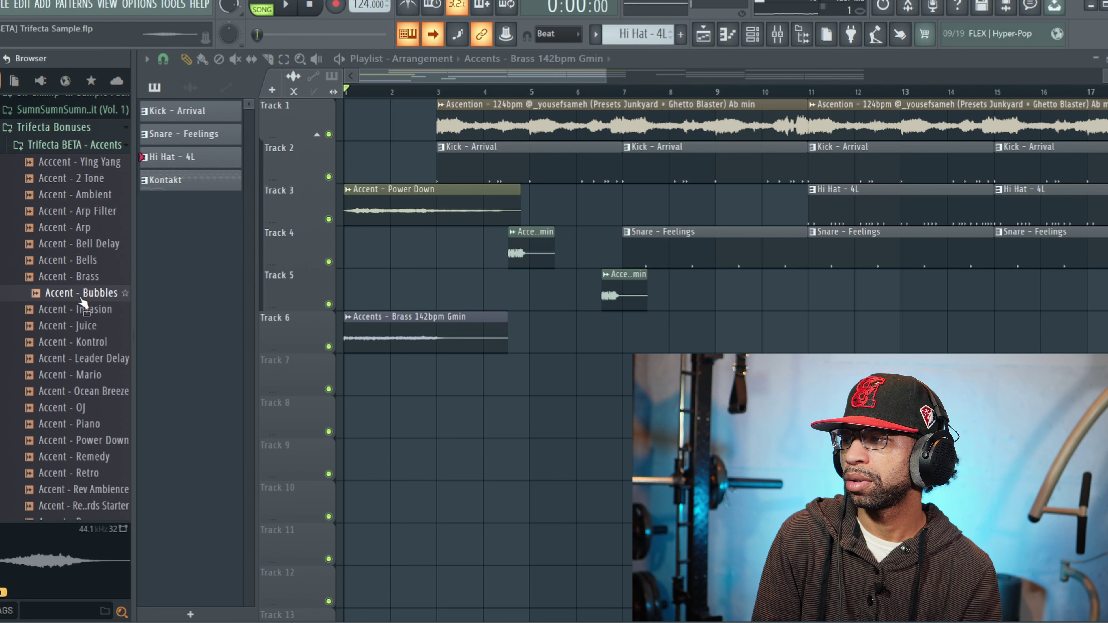
left_click(91, 346)
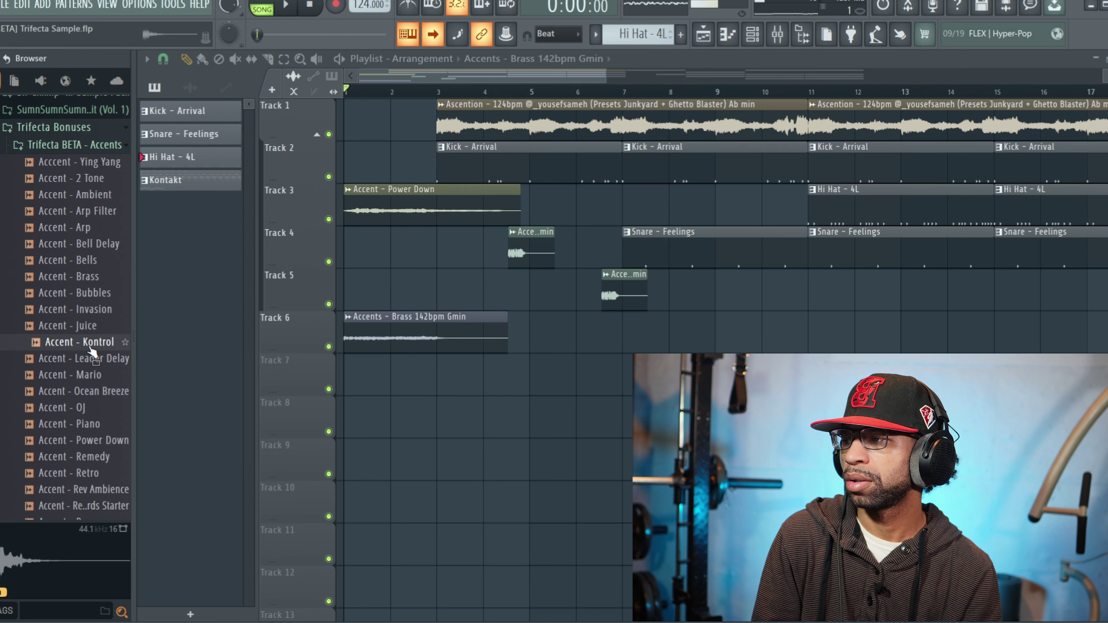
left_click(83, 411)
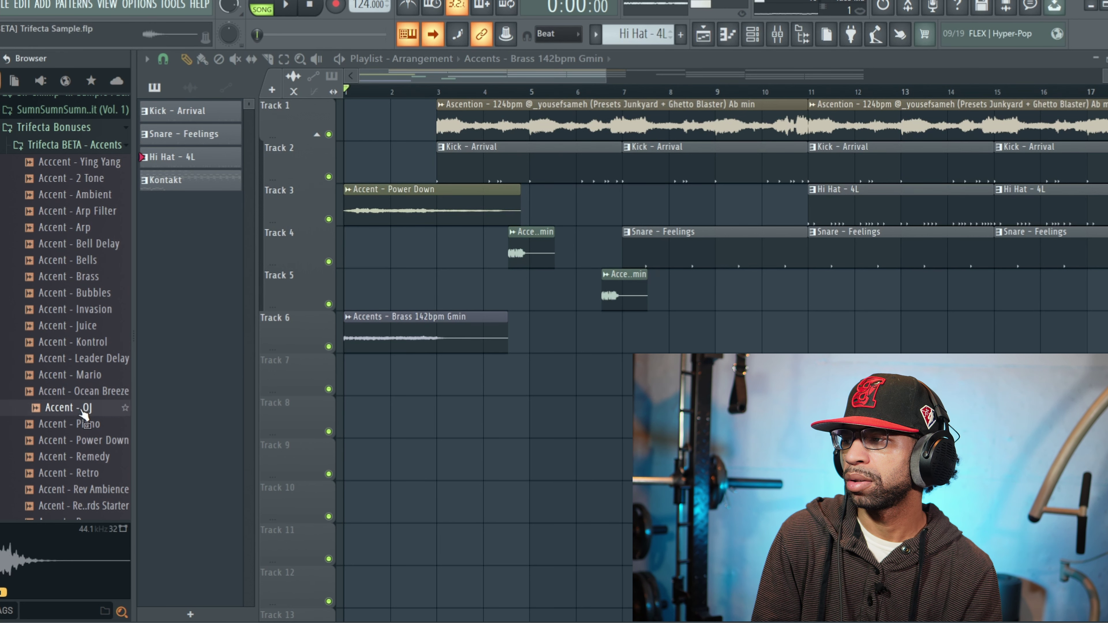
left_click(85, 458)
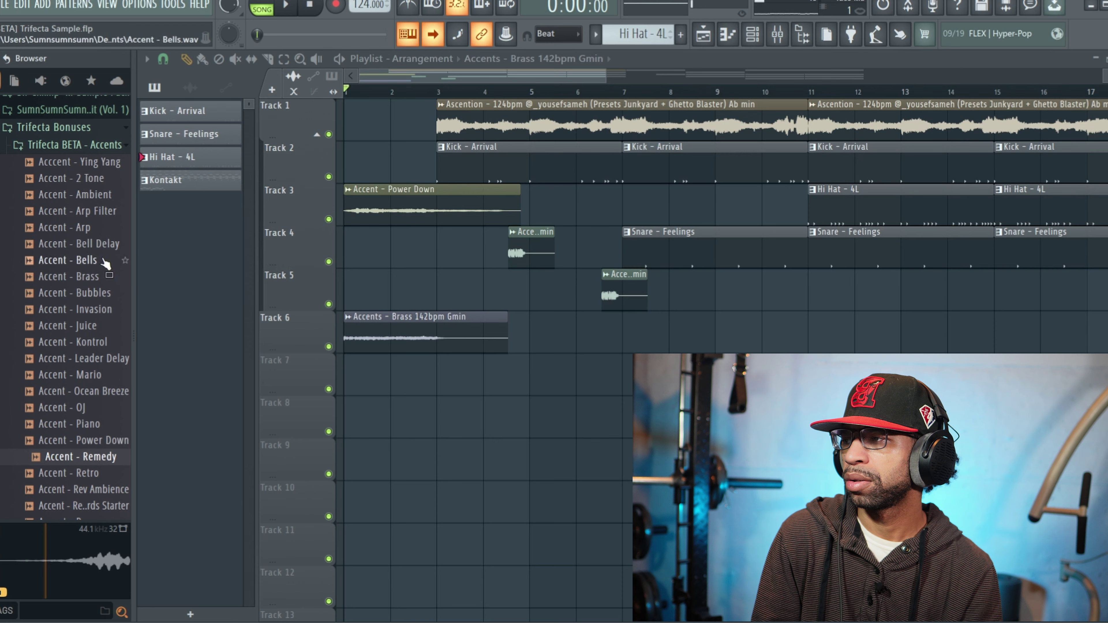
Collapse the Accents folder, and look through the file list of the Trifecta BETA - MIDI folder.
scroll(52, 221, "up", 4)
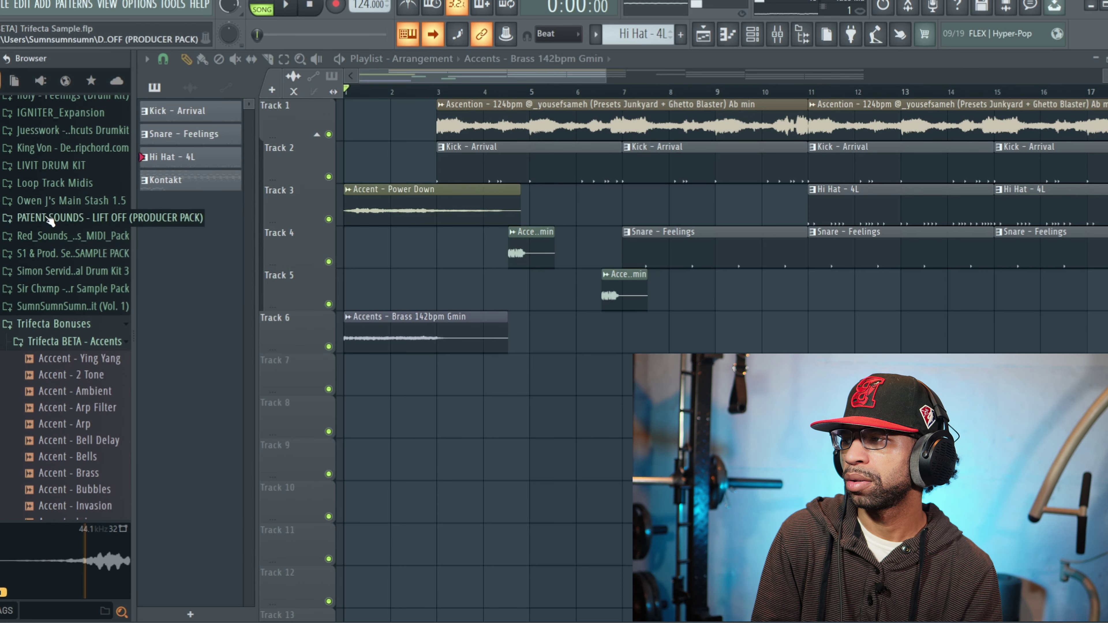
left_click(51, 345)
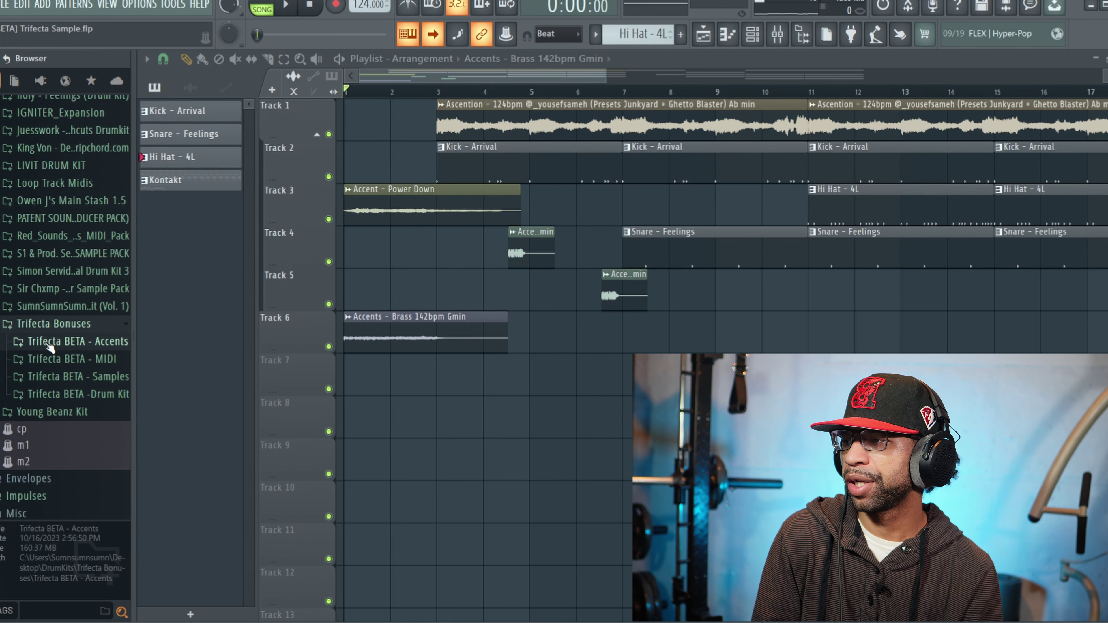
left_click(69, 359)
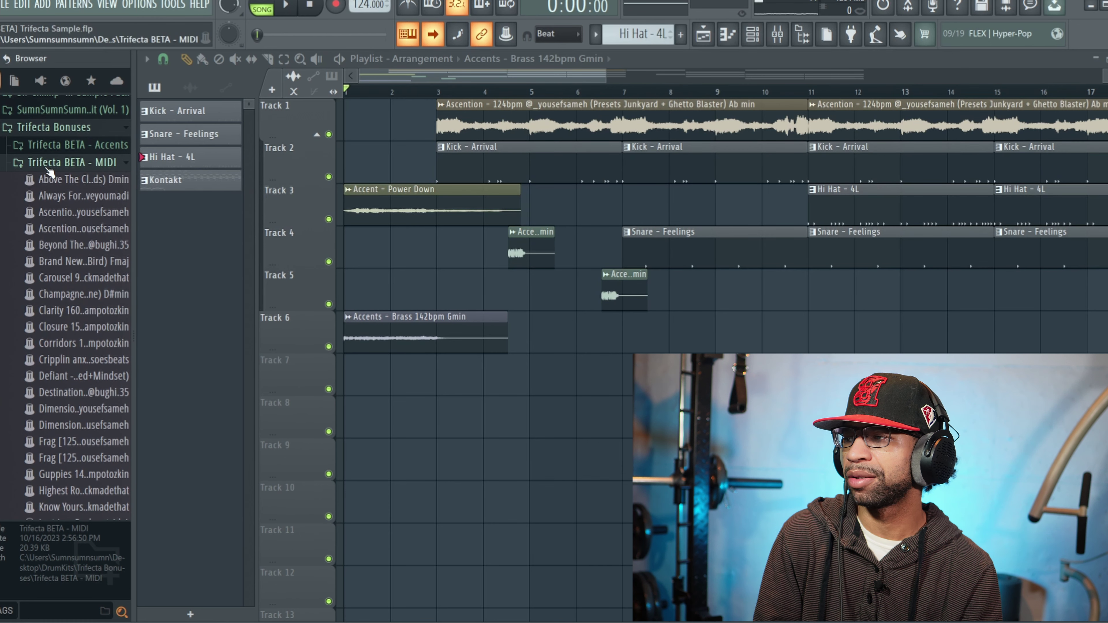
left_click(86, 164)
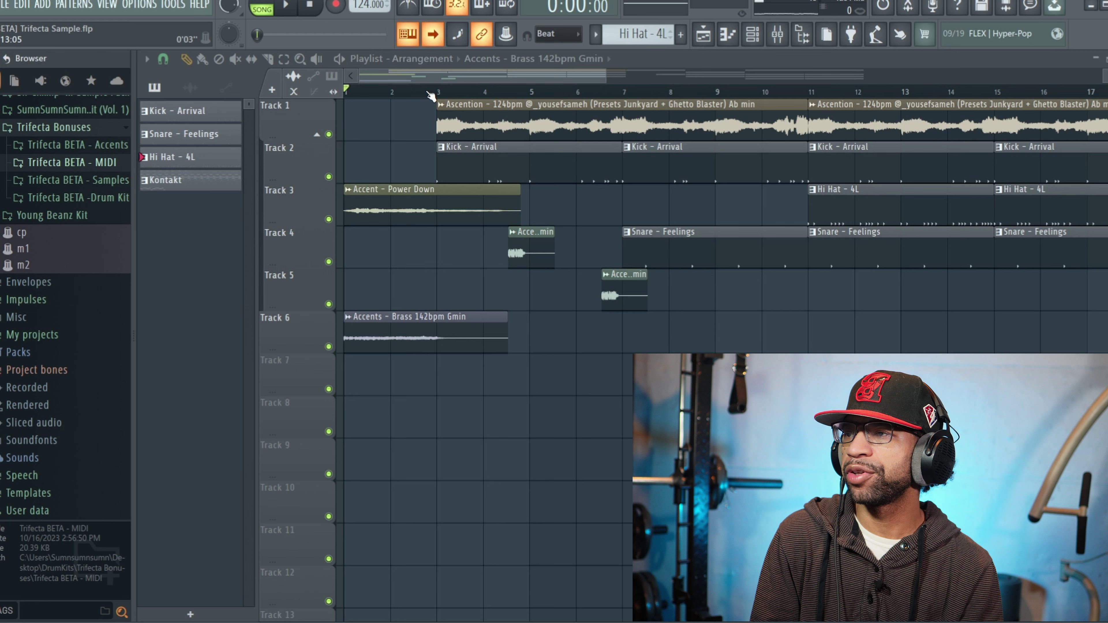
Look over the playlist's Ascention sample section and Kontakt section, and play the song from the start before stopping it.
mouse_move(419, 78)
left_mouse_down()
mouse_move(451, 70)
mouse_move(419, 70)
left_mouse_up()
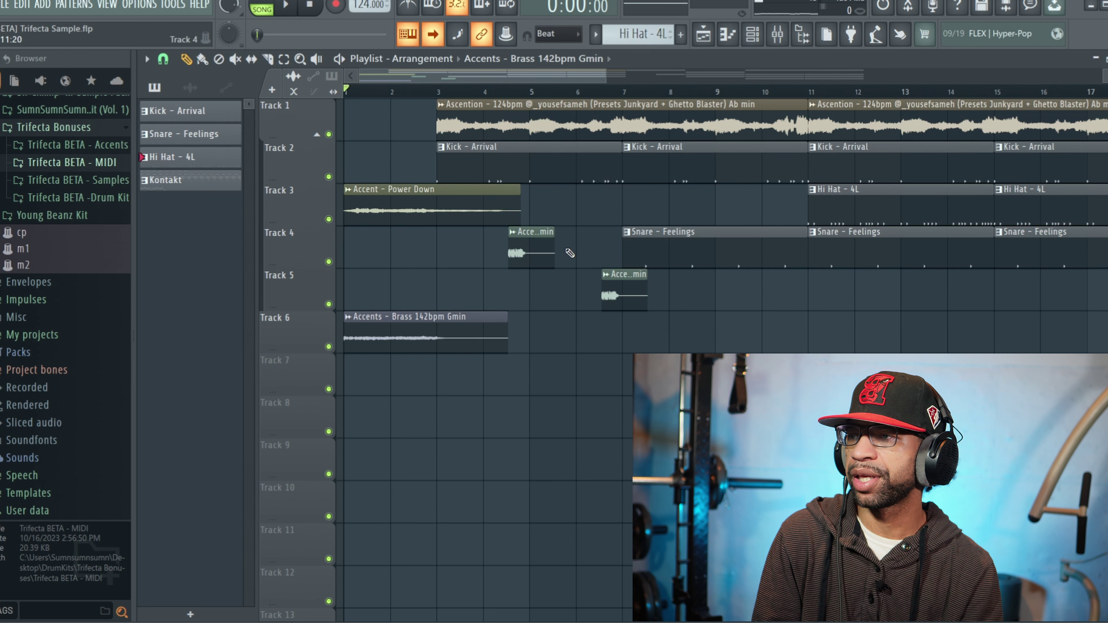
left_click_drag(523, 76, 709, 126)
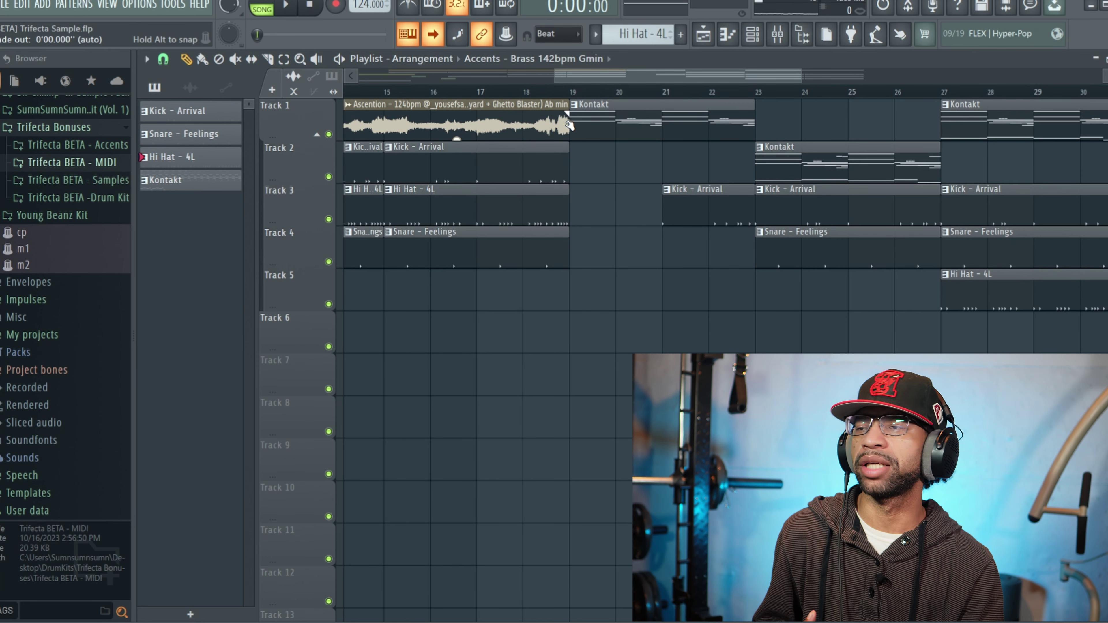
left_click_drag(576, 77, 554, 81)
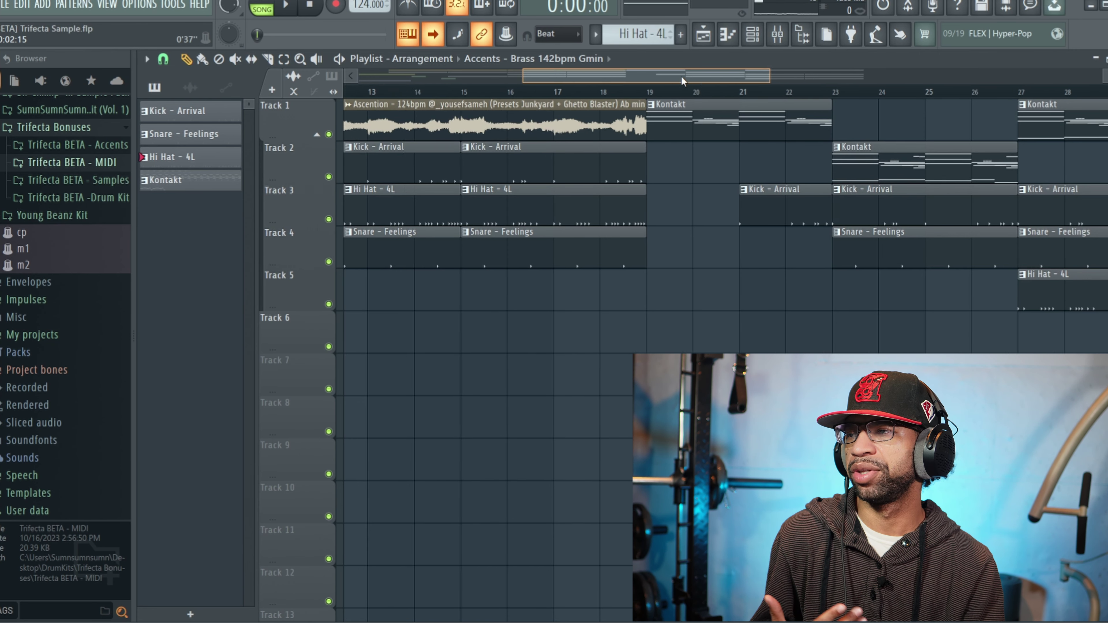
left_click_drag(694, 76, 437, 60)
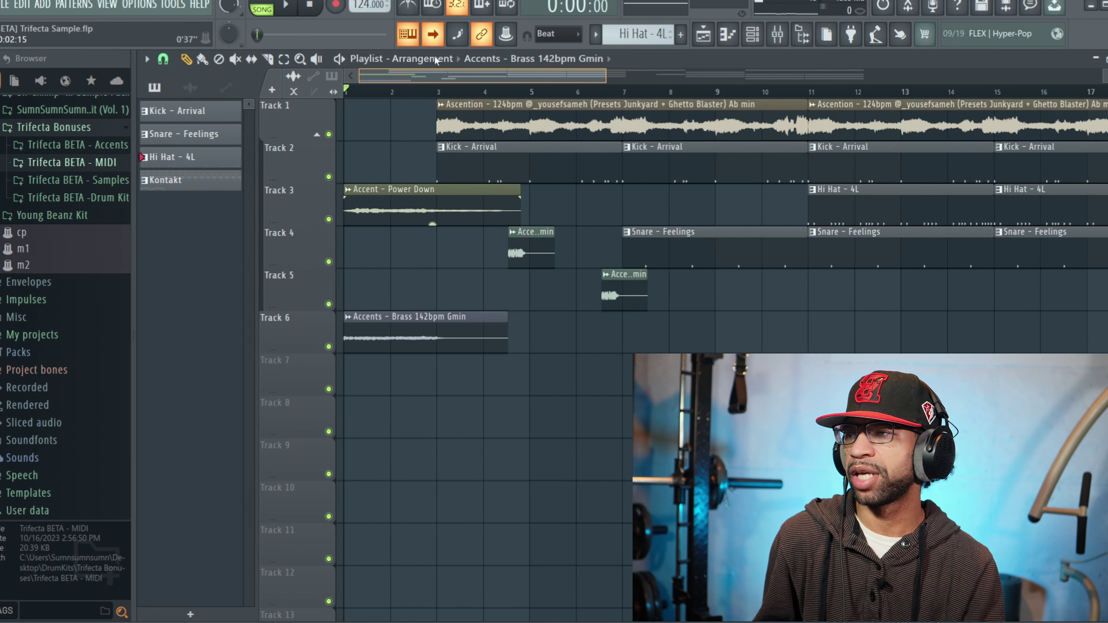
left_click(287, 7)
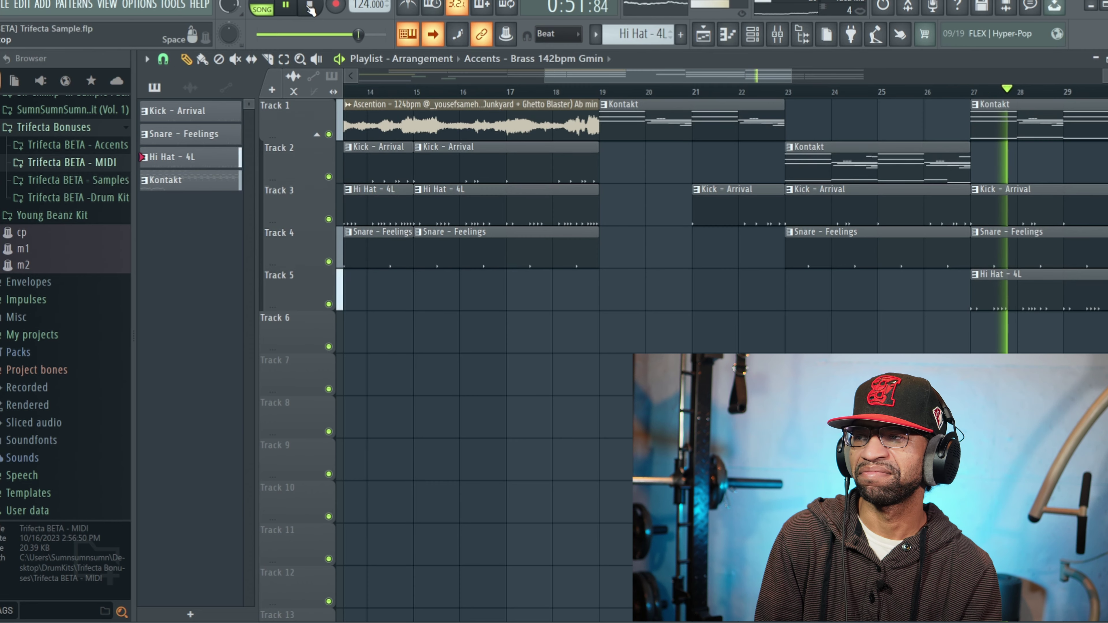
left_click(311, 8)
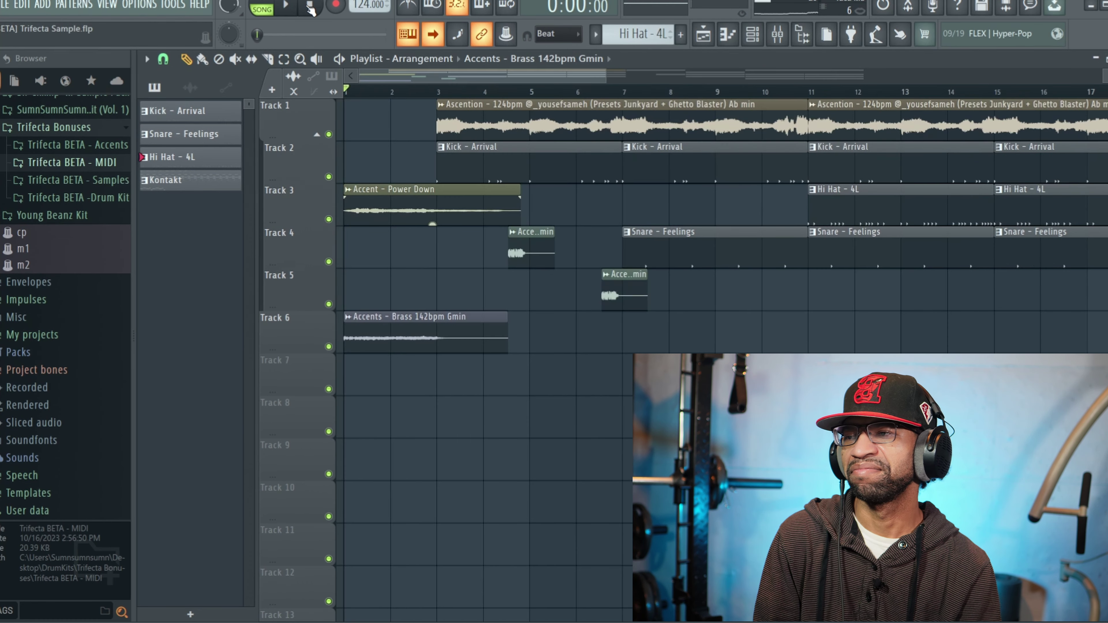